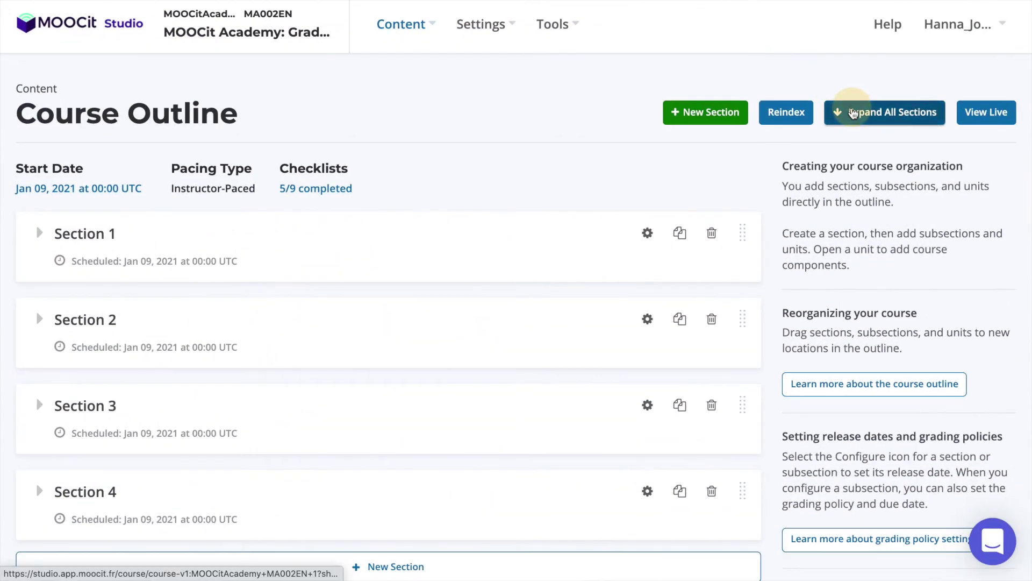
# Open Unit 1.1.1 in Subsection 1.1, add a Checkboxes problem component, and try out one of its answers
pyautogui.click(853, 113)
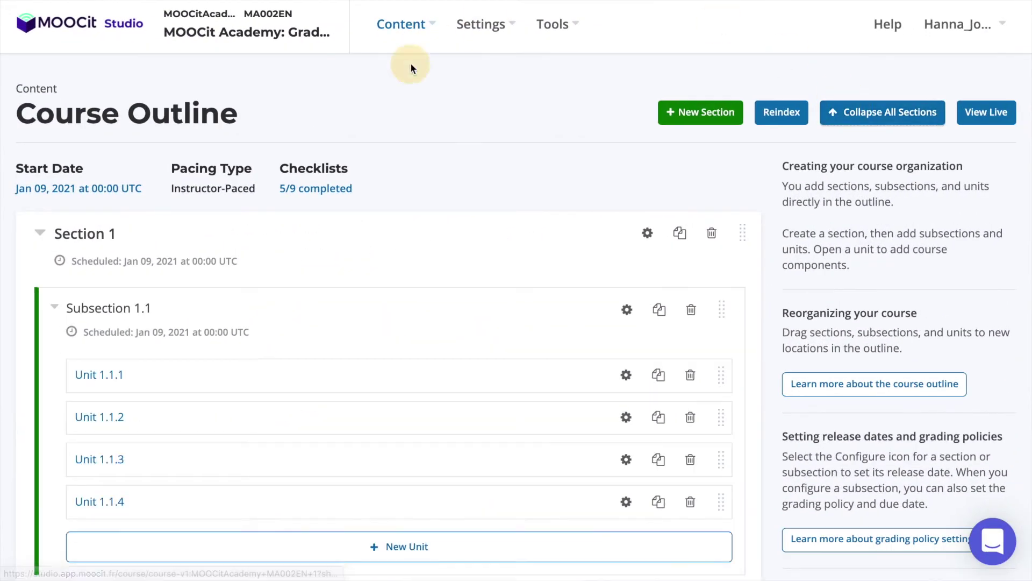
pyautogui.click(111, 379)
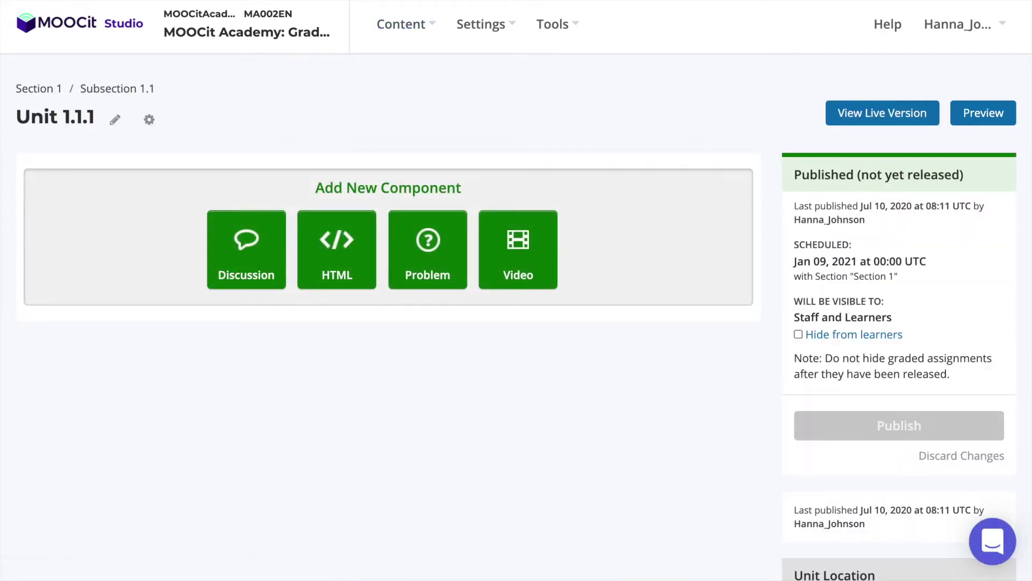
pyautogui.click(427, 239)
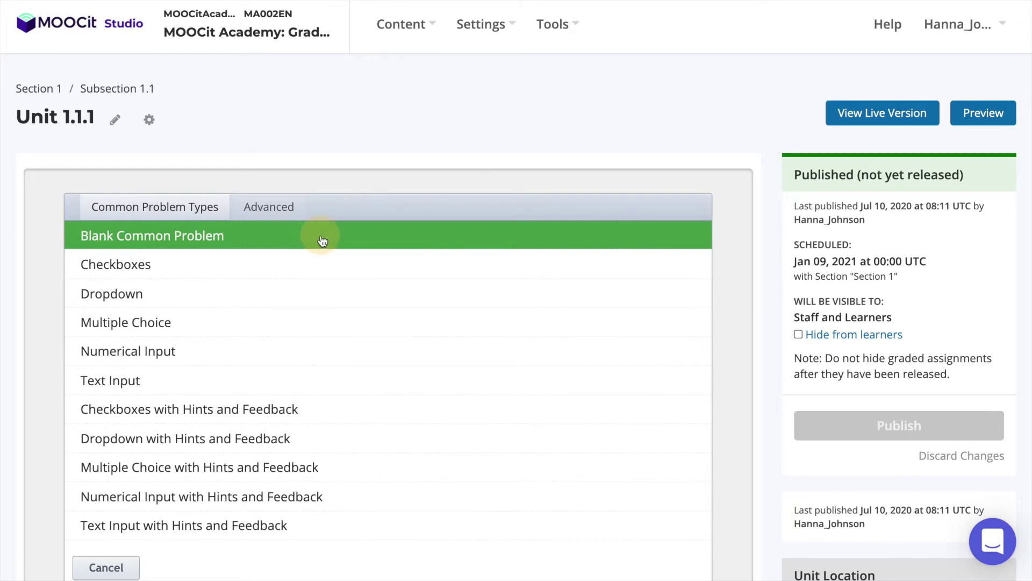
pyautogui.click(327, 265)
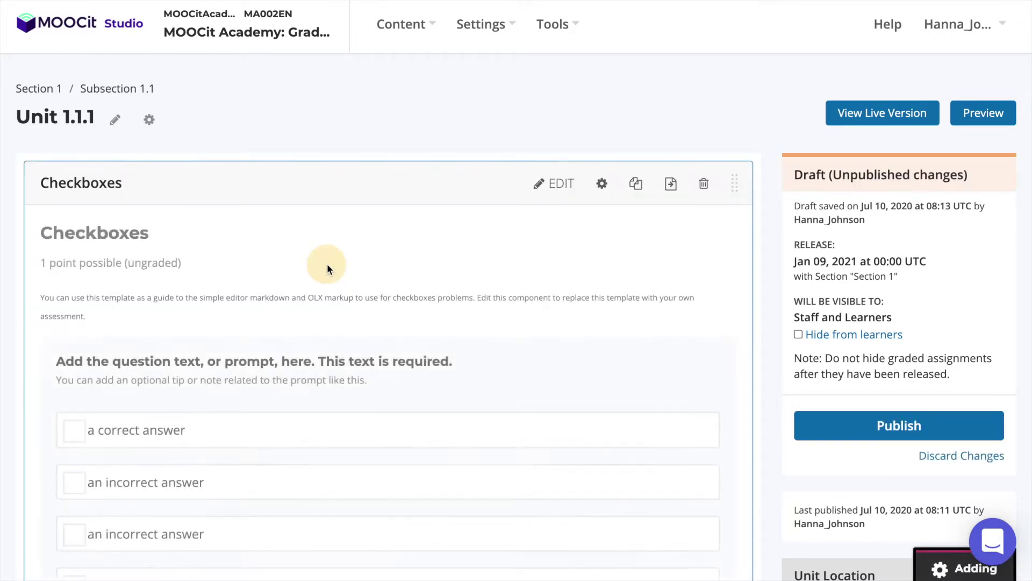
pyautogui.scroll(-3, 327, 264)
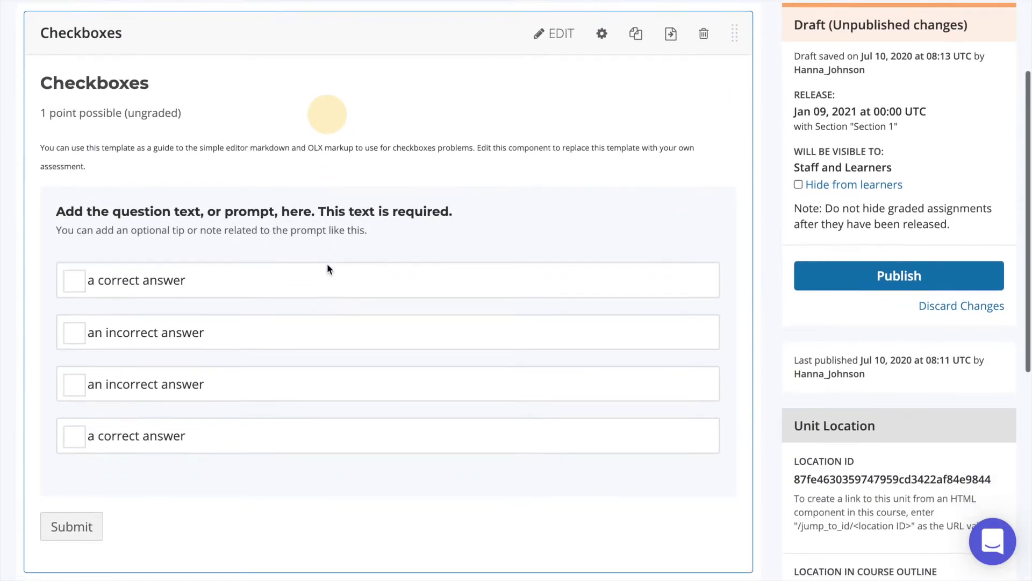
pyautogui.click(89, 338)
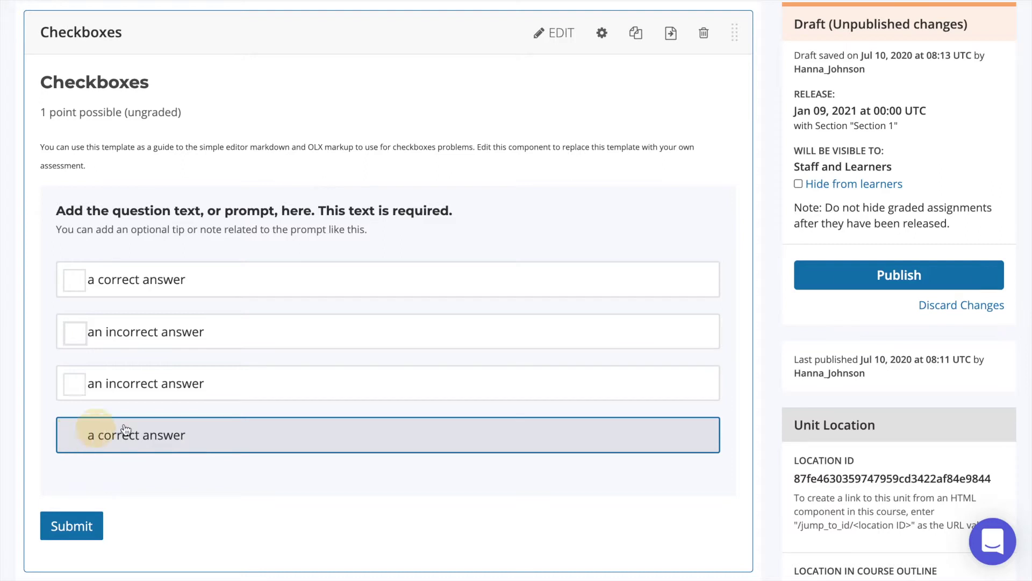
# Open the Checkboxes problem for editing and delete the template's introductory paragraph above the question
pyautogui.click(563, 35)
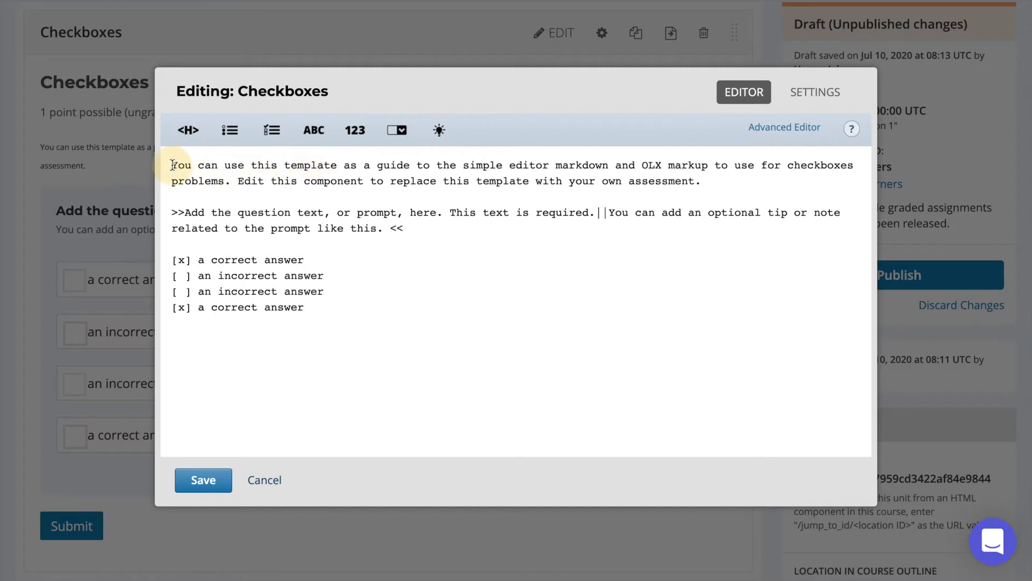
pyautogui.moveTo(172, 165); pyautogui.dragTo(333, 321)
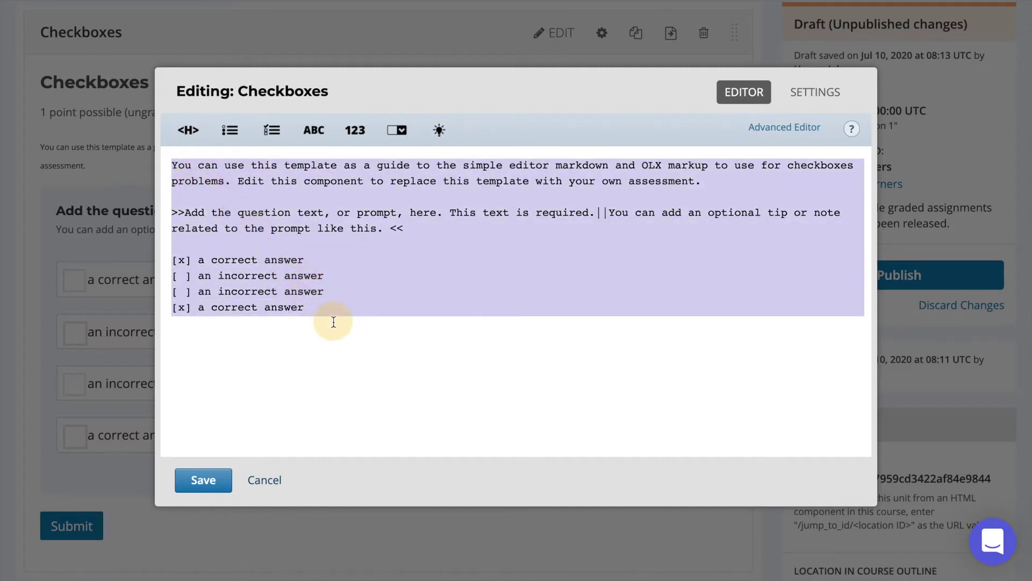
pyautogui.click(373, 308)
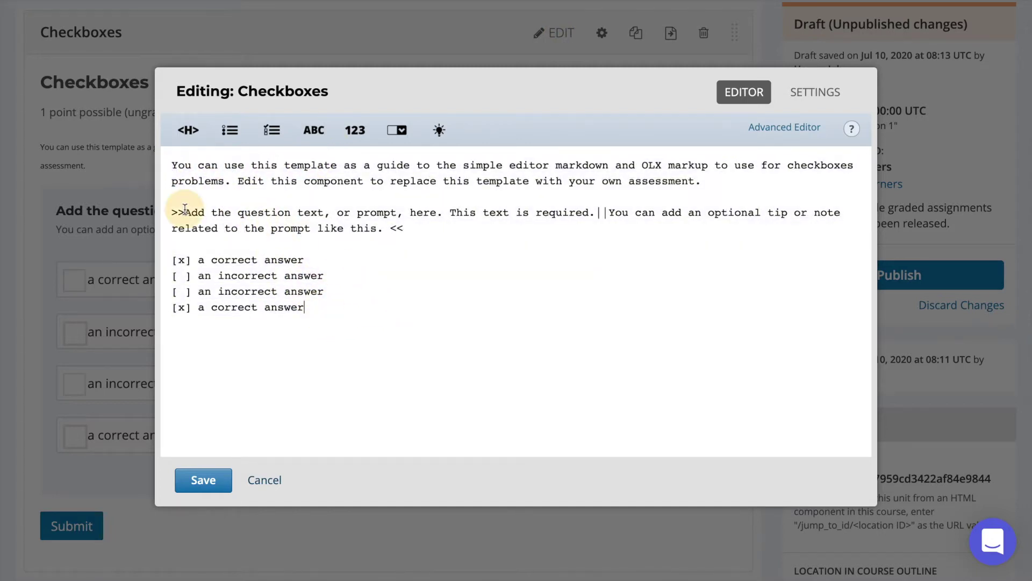
pyautogui.moveTo(170, 213); pyautogui.dragTo(165, 151)
pyautogui.press('BackSpace')
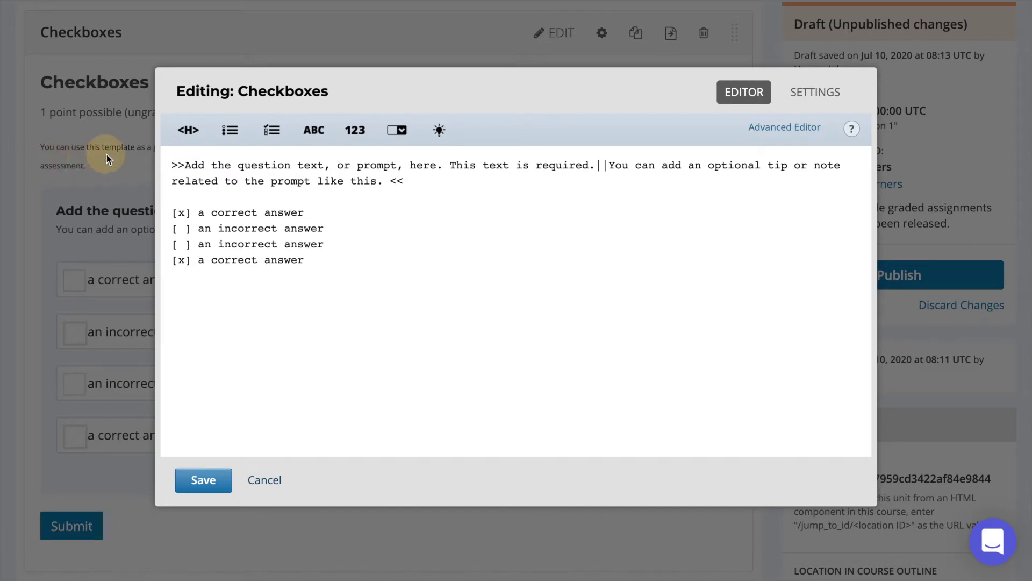
# Replace the placeholder question prompt with "Which of the following items are fruits?"
pyautogui.moveTo(185, 165); pyautogui.dragTo(590, 167)
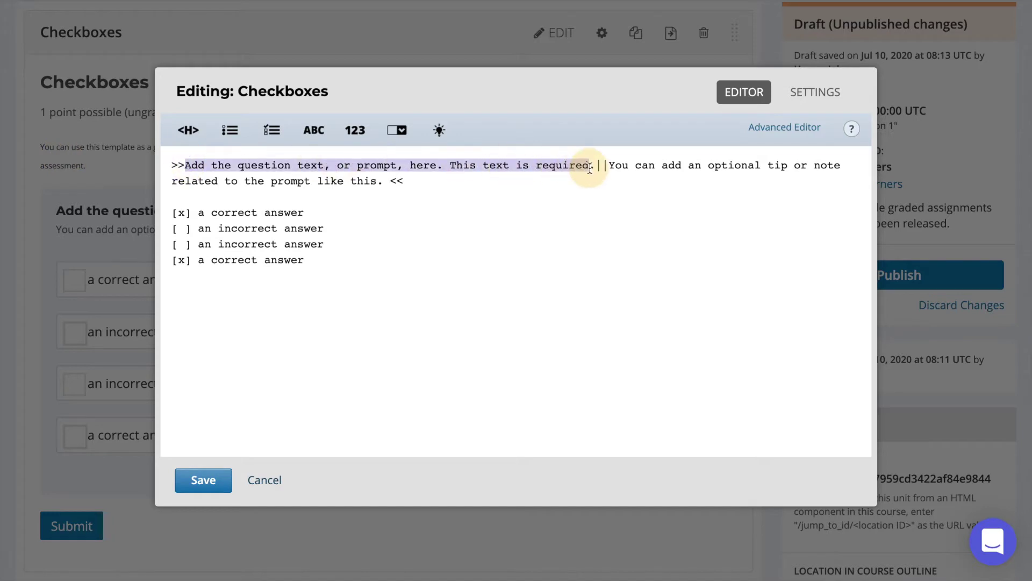
pyautogui.press('BackSpace')
pyautogui.write('Which of the following items are fruits?')
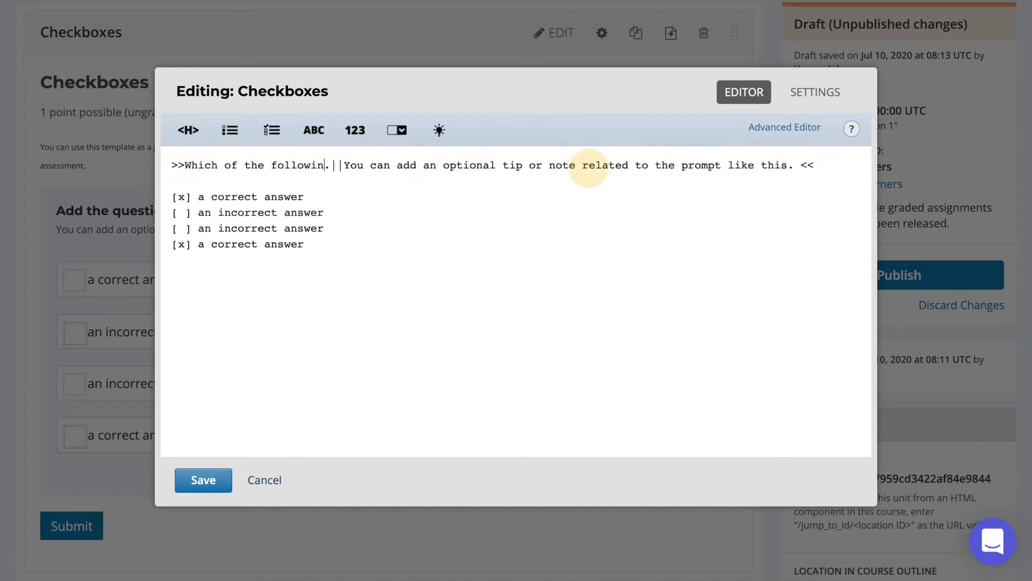
pyautogui.press('Delete')
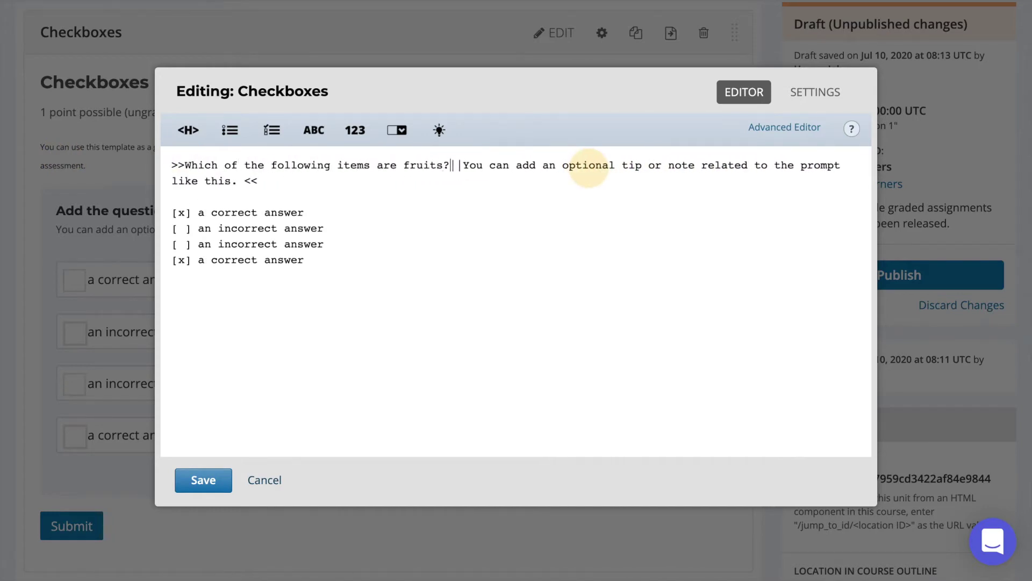
# Replace the optional tip after the question with "Select one or more of the options and hit 'Submit'", keeping the closing period
pyautogui.moveTo(462, 165); pyautogui.dragTo(237, 181)
pyautogui.press('BackSpace')
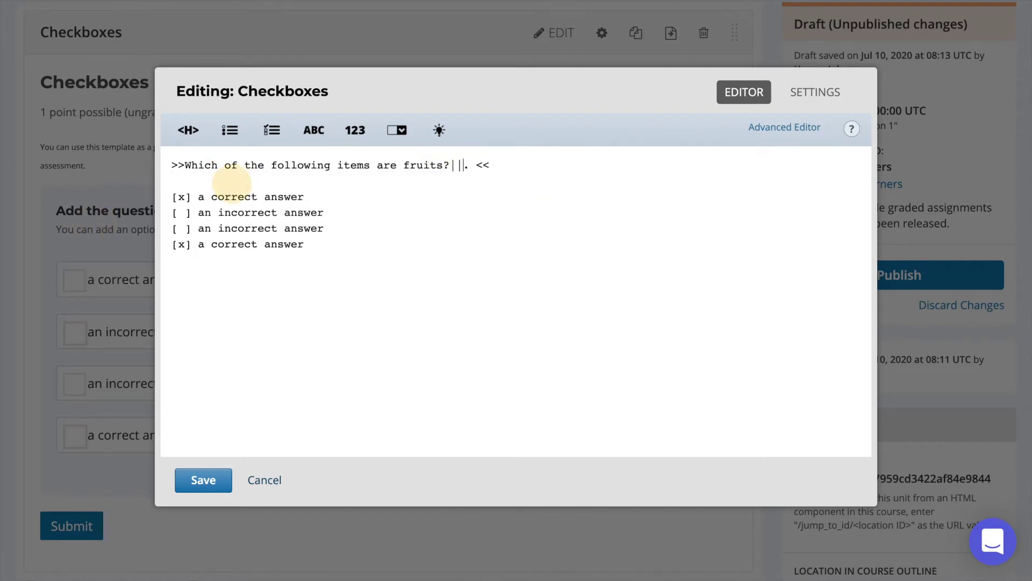
pyautogui.write('Select one or more of the options and ')
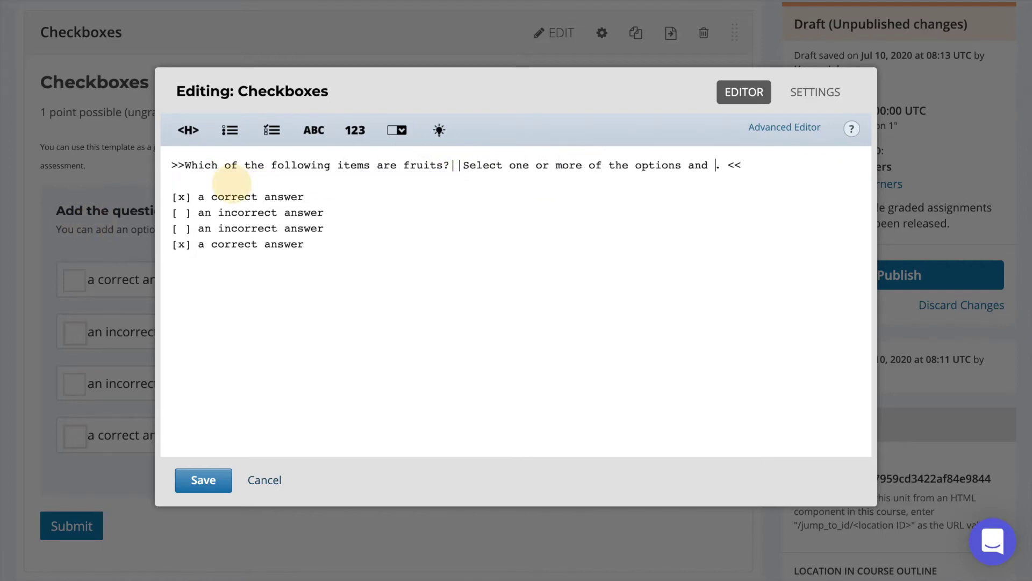
pyautogui.write("hit 'Submit'")
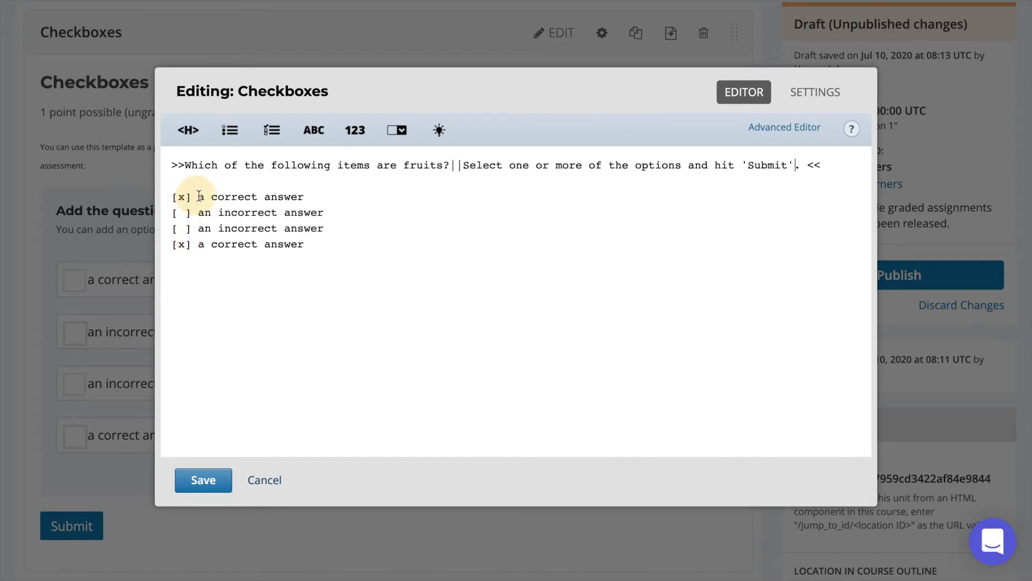
# Replace the four placeholder answers in order with Apples, Carrots, Cauliflower and Bananas, keeping their correct and incorrect markers
pyautogui.click(307, 199)
pyautogui.moveTo(307, 199); pyautogui.dragTo(199, 198)
pyautogui.write('Apples')
pyautogui.write('Carrots [ ] ')
pyautogui.moveTo(325, 213); pyautogui.dragTo(198, 228)
pyautogui.write('Cauliflower')
pyautogui.moveTo(305, 244); pyautogui.dragTo(199, 244)
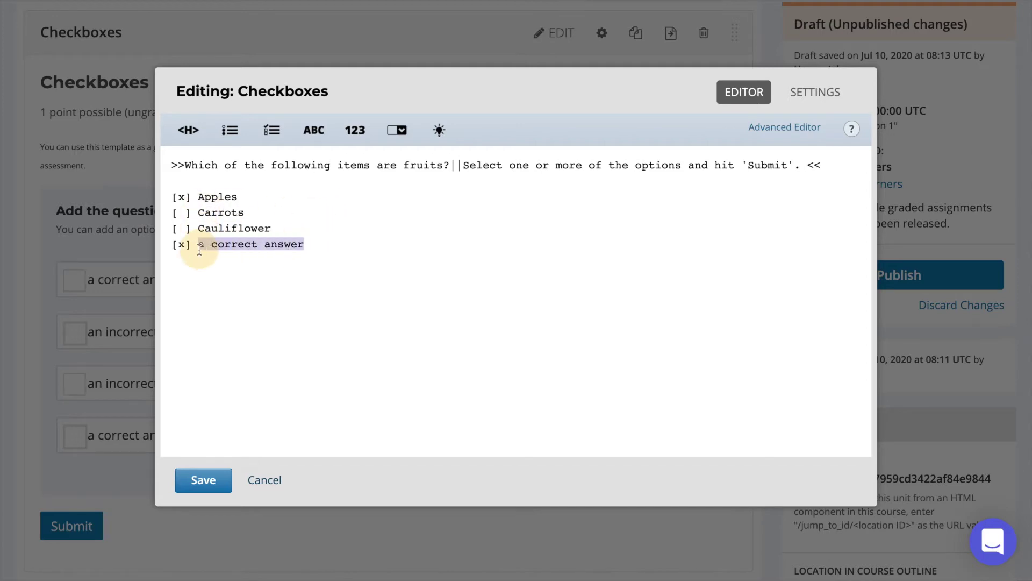
pyautogui.write('Bananas')
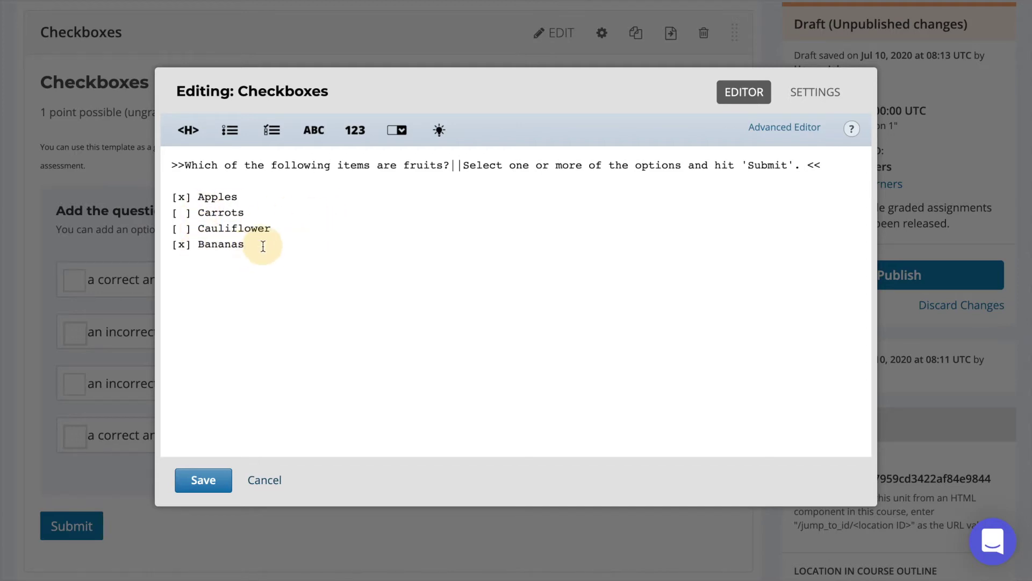
# Add Onions as an incorrect answer and Pineapples as a correct answer by duplicating the last two lines, and save the problem
pyautogui.moveTo(260, 246); pyautogui.dragTo(169, 231)
pyautogui.hotkey('ctrl', 'c')
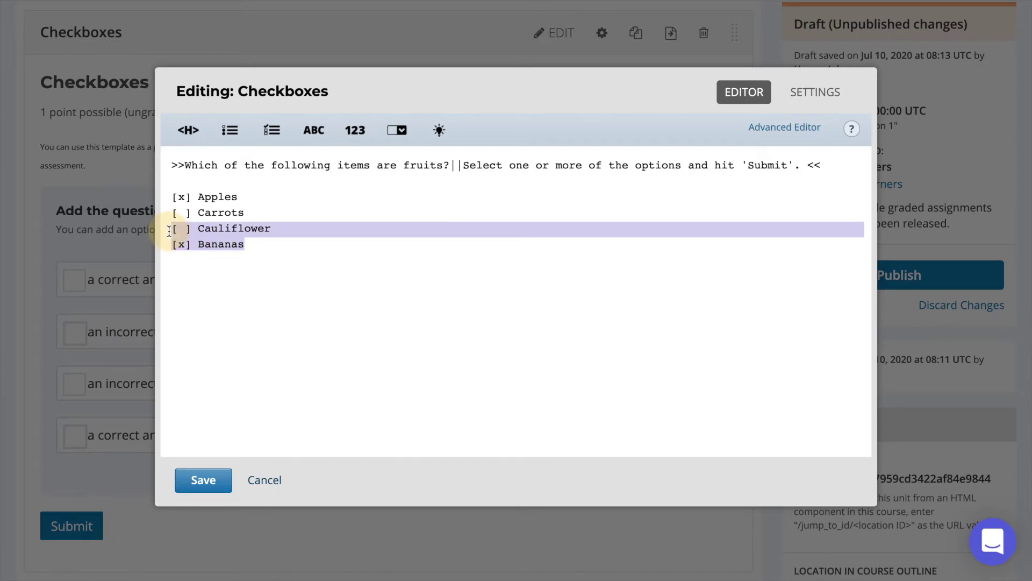
pyautogui.click(264, 247)
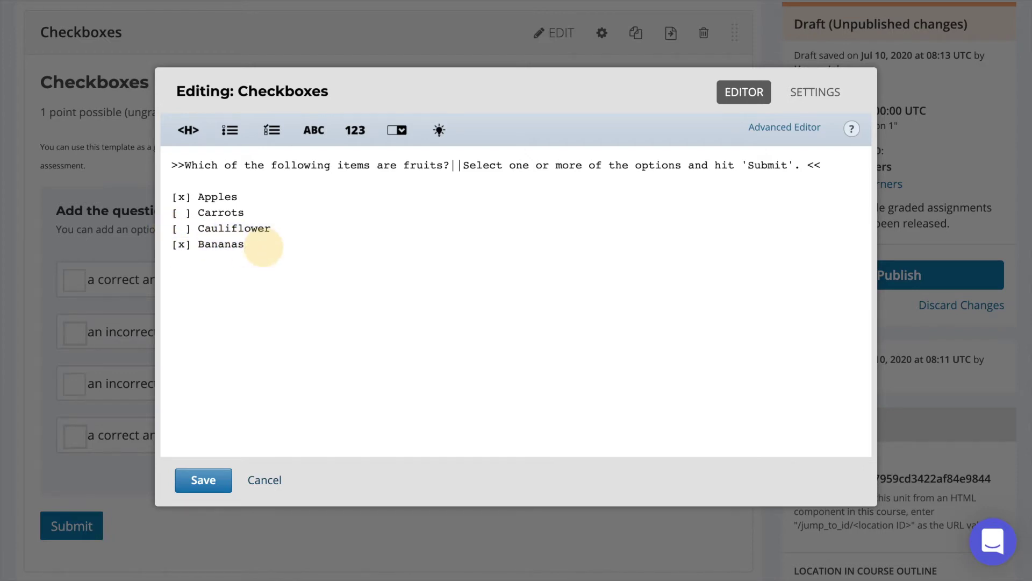
pyautogui.press('Return')
pyautogui.hotkey('ctrl', 'v')
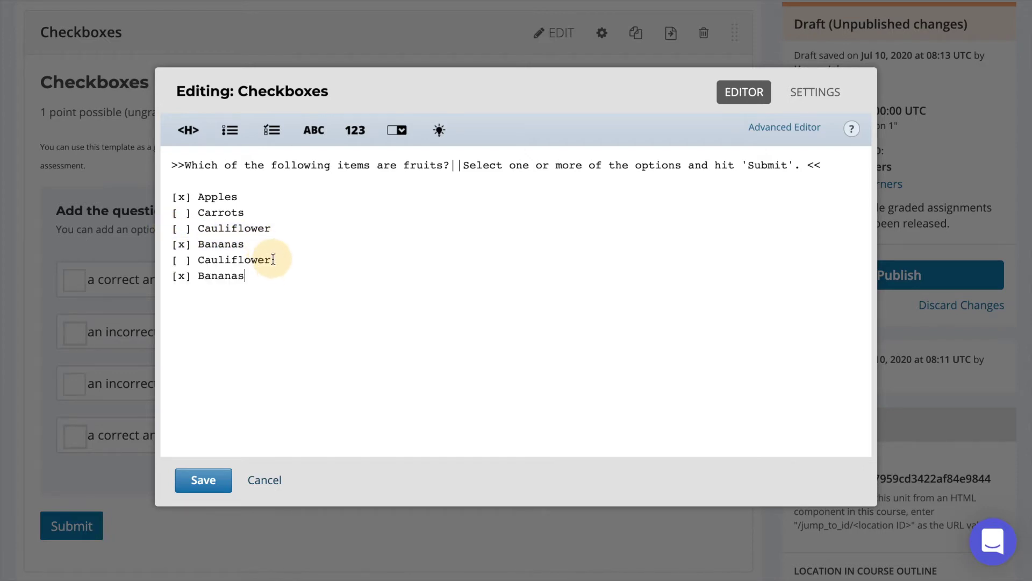
pyautogui.doubleClick(252, 261)
pyautogui.write('Onions')
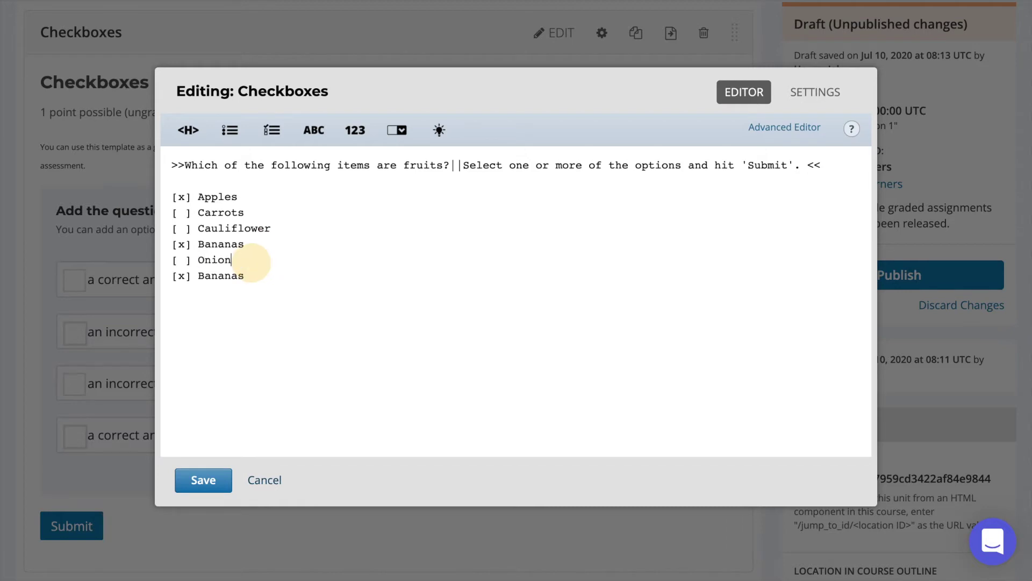
pyautogui.doubleClick(230, 276)
pyautogui.write('Pineapples')
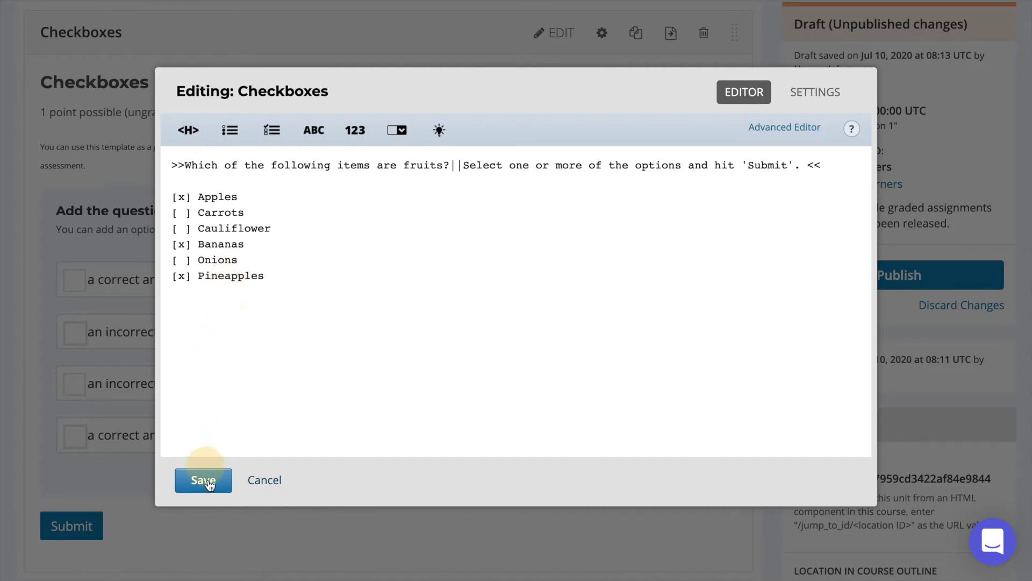
pyautogui.click(205, 480)
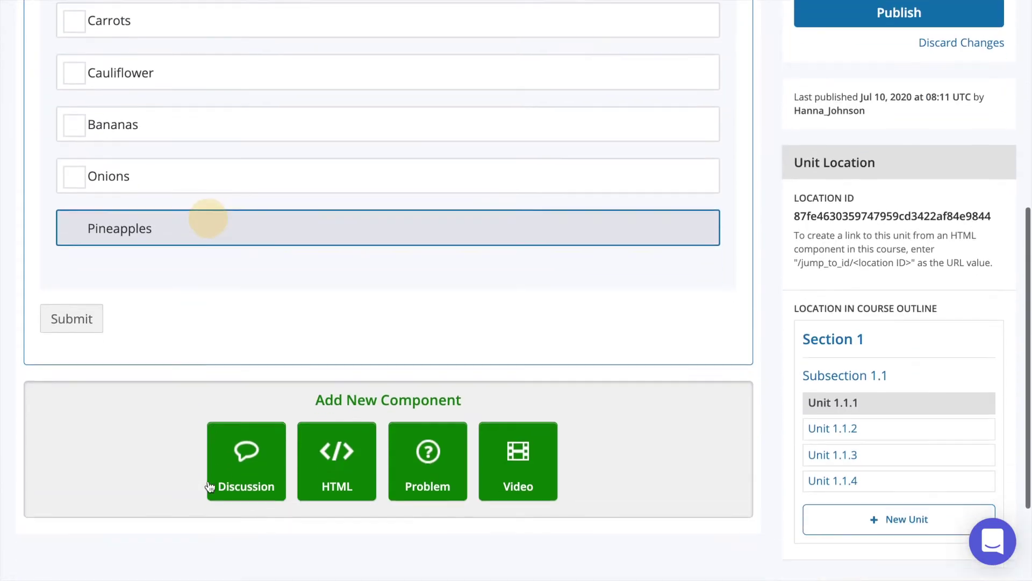
# Add a Dropdown problem component below the checkboxes problem and try selecting its first incorrect answer
pyautogui.click(424, 423)
pyautogui.click(327, 480)
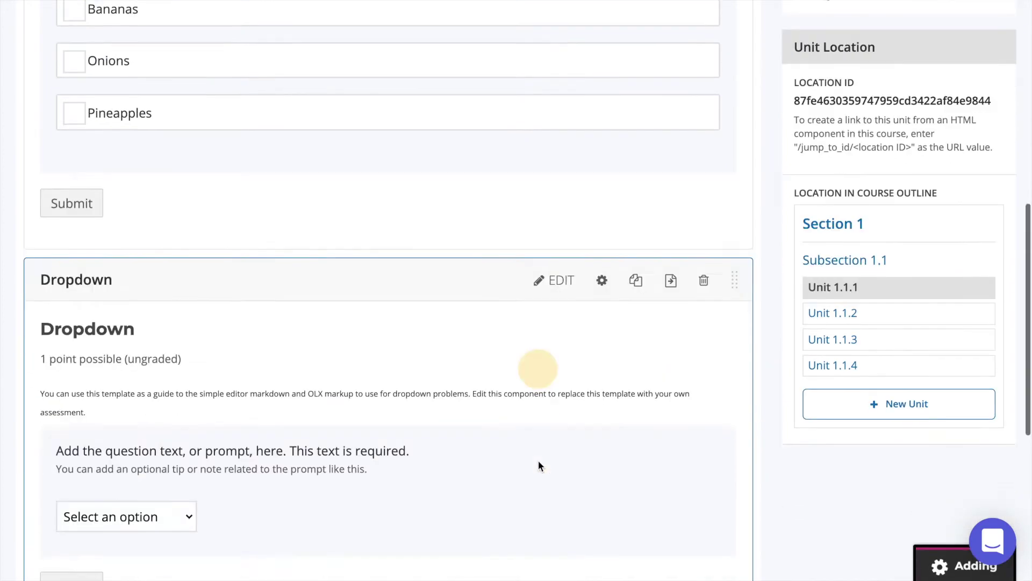
pyautogui.click(192, 389)
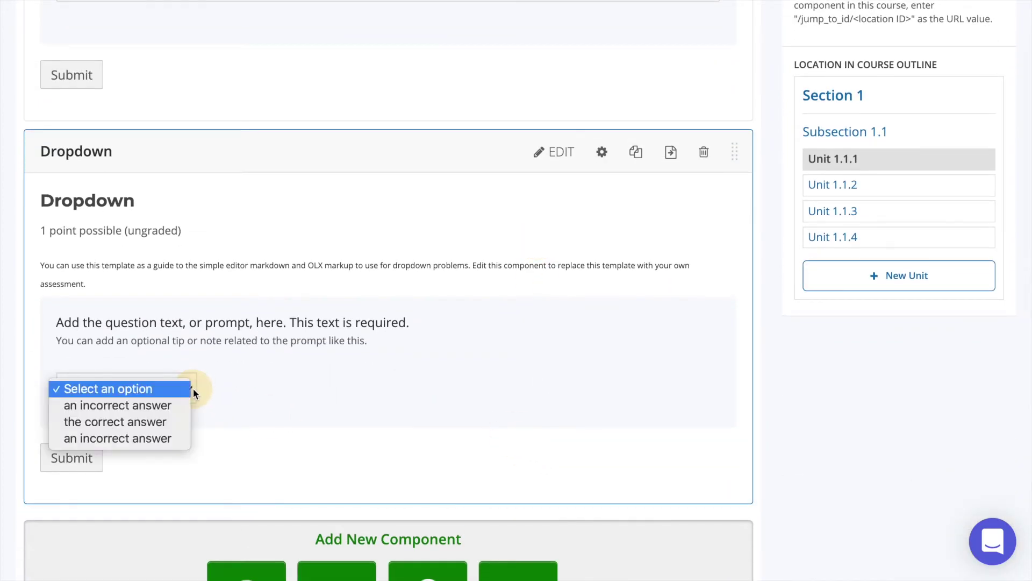
pyautogui.click(160, 408)
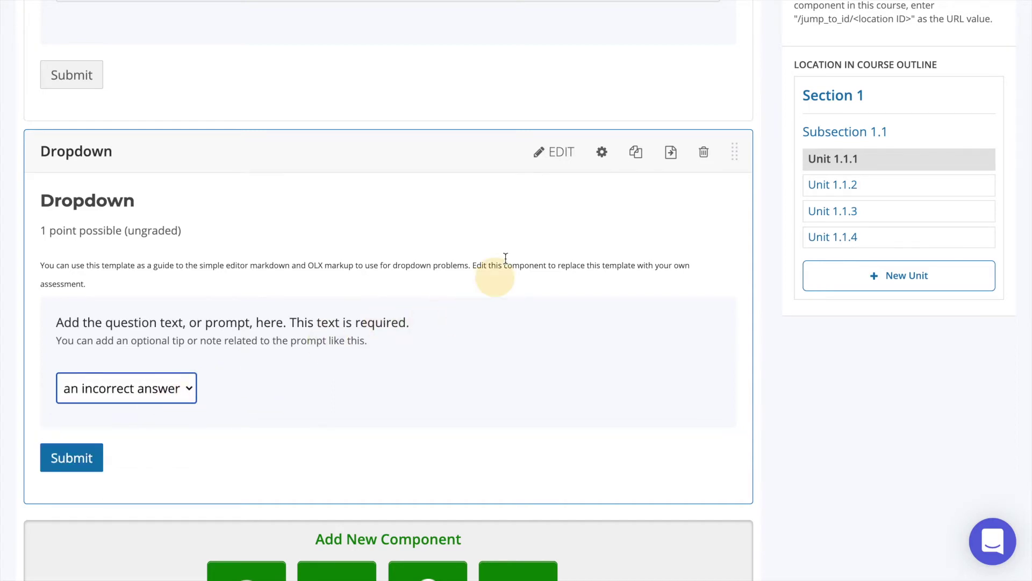
# Open the Dropdown problem for editing and delete the template's introductory paragraph
pyautogui.click(557, 152)
pyautogui.tripleClick(226, 166)
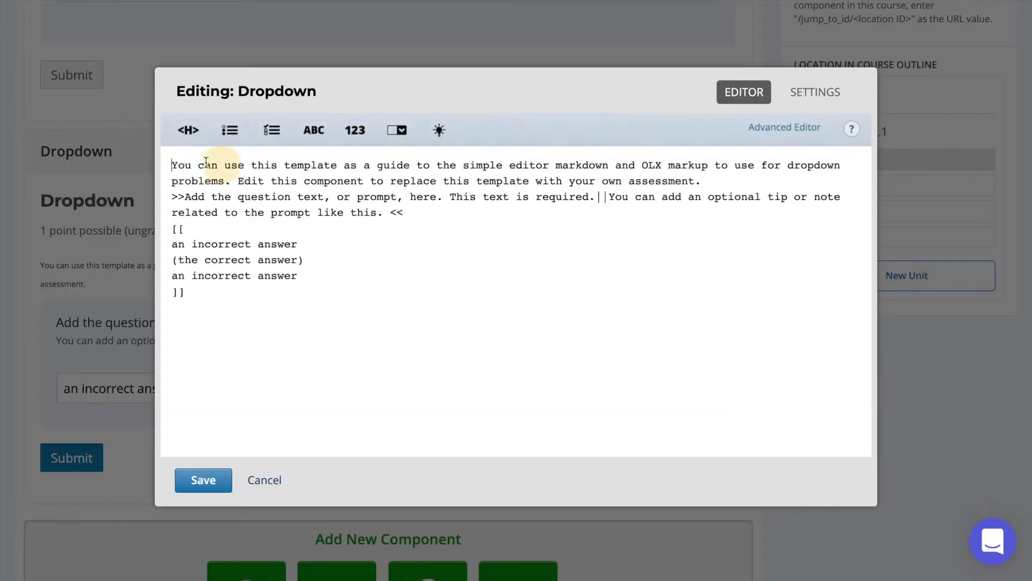
pyautogui.press('BackSpace')
# Set the dropdown prompt to "Answer true or false: Kiwis are a type of fruit" and its tip to "Select true or false and click to submit"
pyautogui.moveTo(184, 165); pyautogui.dragTo(593, 168)
pyautogui.write('Answer true or false: Kiwis are a type of fruit')
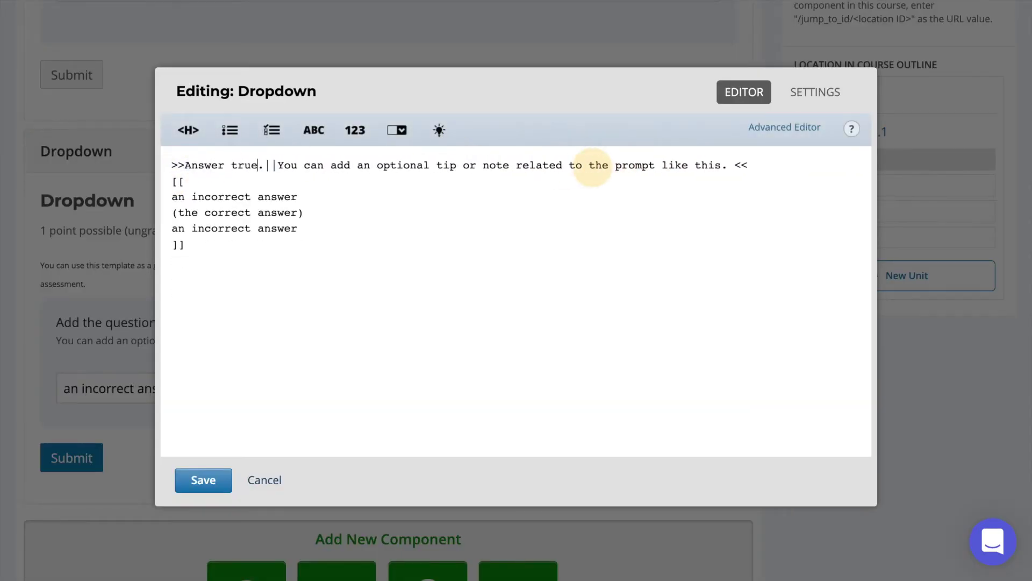
pyautogui.moveTo(517, 165); pyautogui.dragTo(277, 182)
pyautogui.write('Select true or false and click to submit')
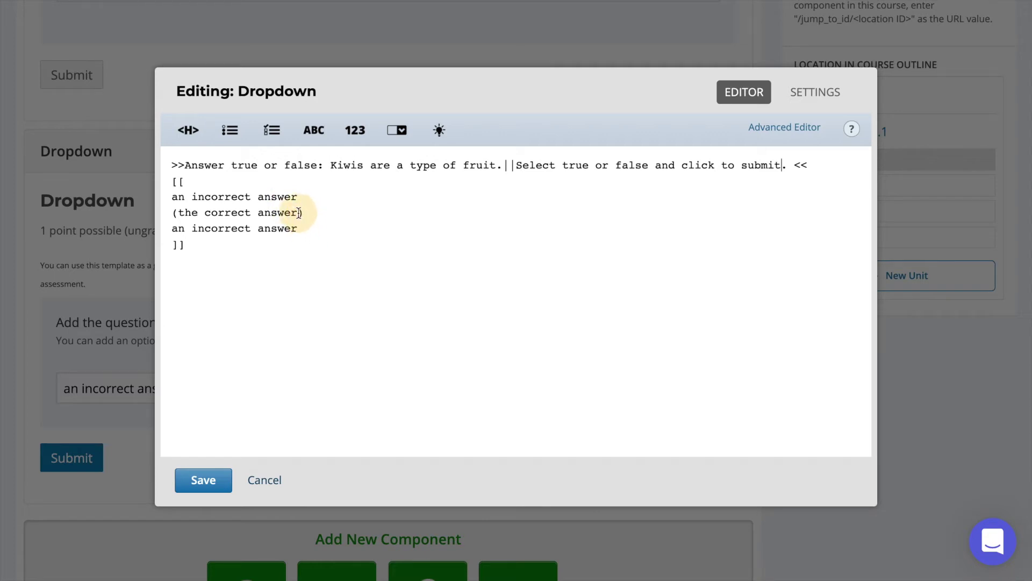
# Delete the incorrect answer line below the correct answer in the dropdown problem
pyautogui.moveTo(298, 212); pyautogui.dragTo(178, 213)
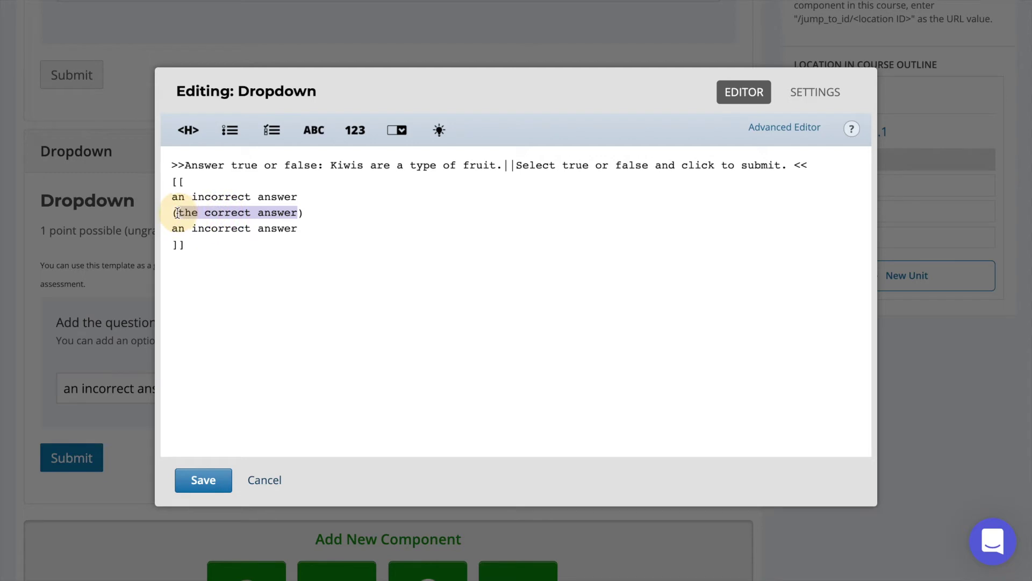
pyautogui.click(306, 227)
pyautogui.tripleClick(215, 237)
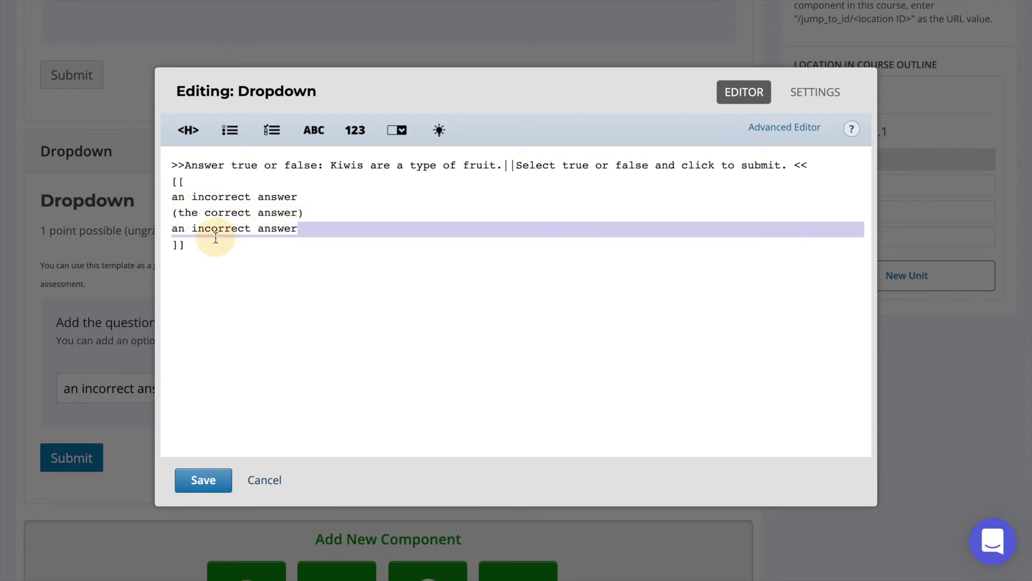
pyautogui.moveTo(297, 229); pyautogui.dragTo(168, 230)
pyautogui.press('BackSpace')
pyautogui.press('BackSpace')
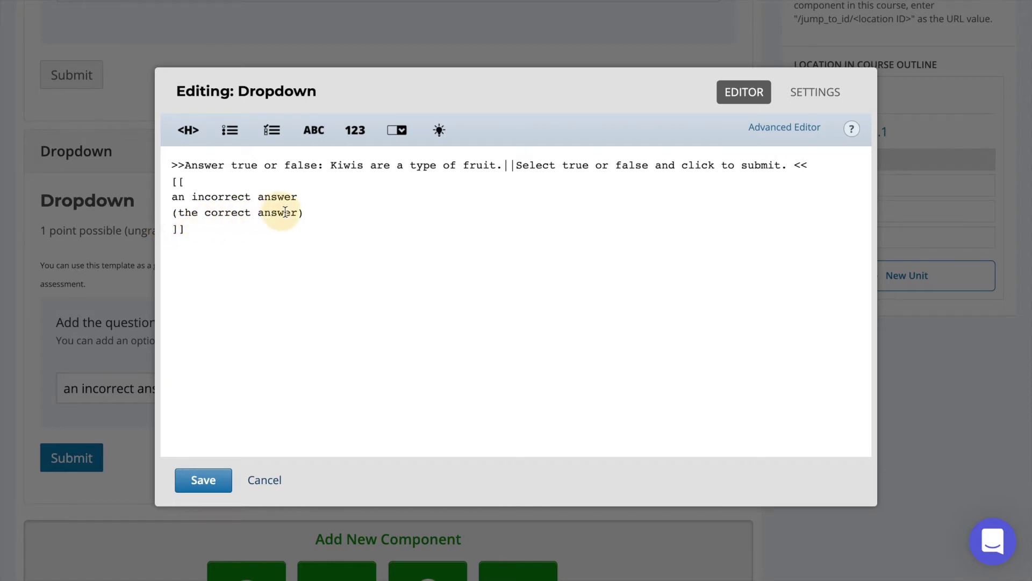
# Set the dropdown problem's correct answer to "True" and its incorrect answer to "False", and save the problem
pyautogui.moveTo(298, 213); pyautogui.dragTo(178, 211)
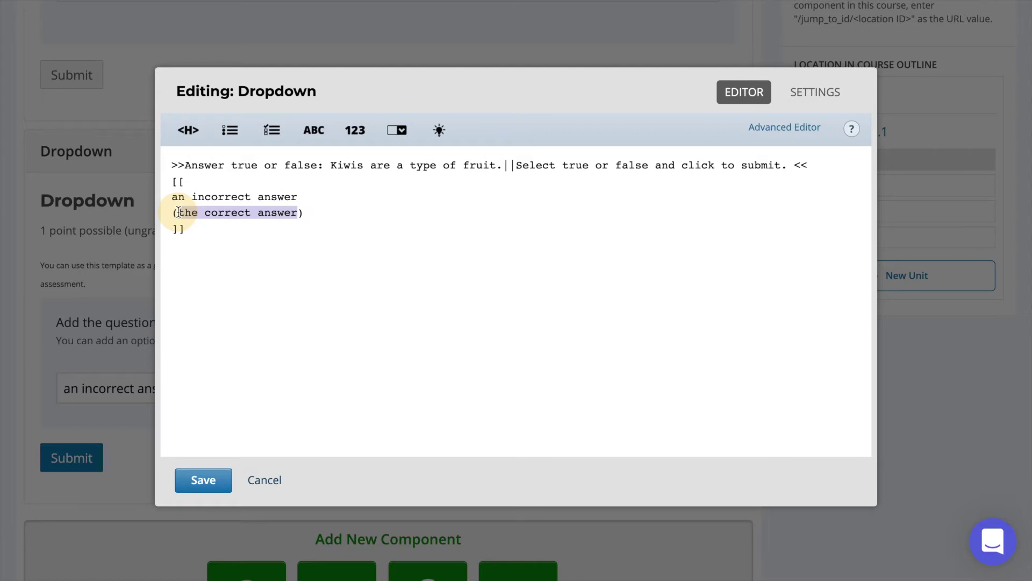
pyautogui.write('True')
pyautogui.moveTo(299, 196); pyautogui.dragTo(169, 197)
pyautogui.write('Fals')
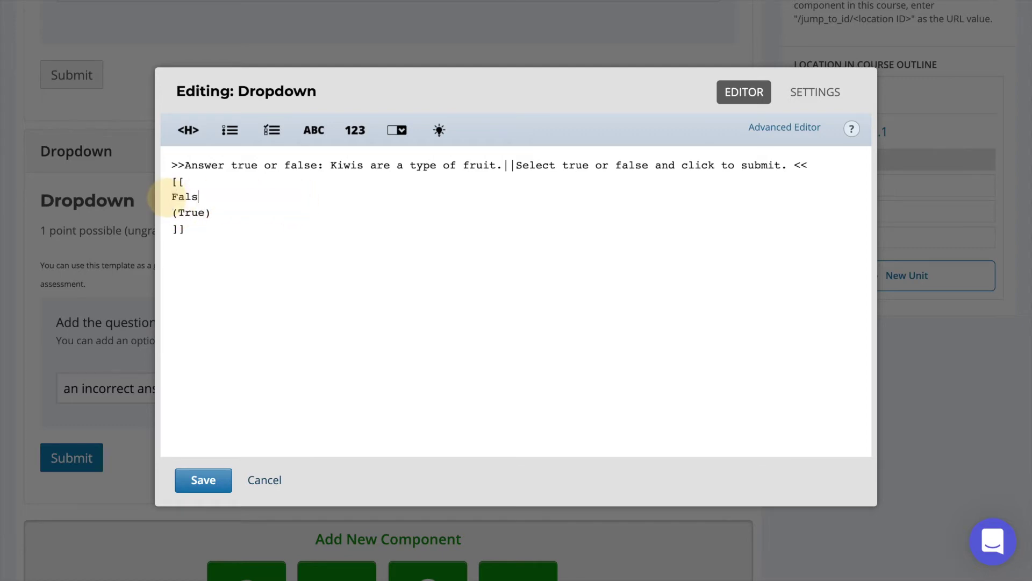
pyautogui.write('e')
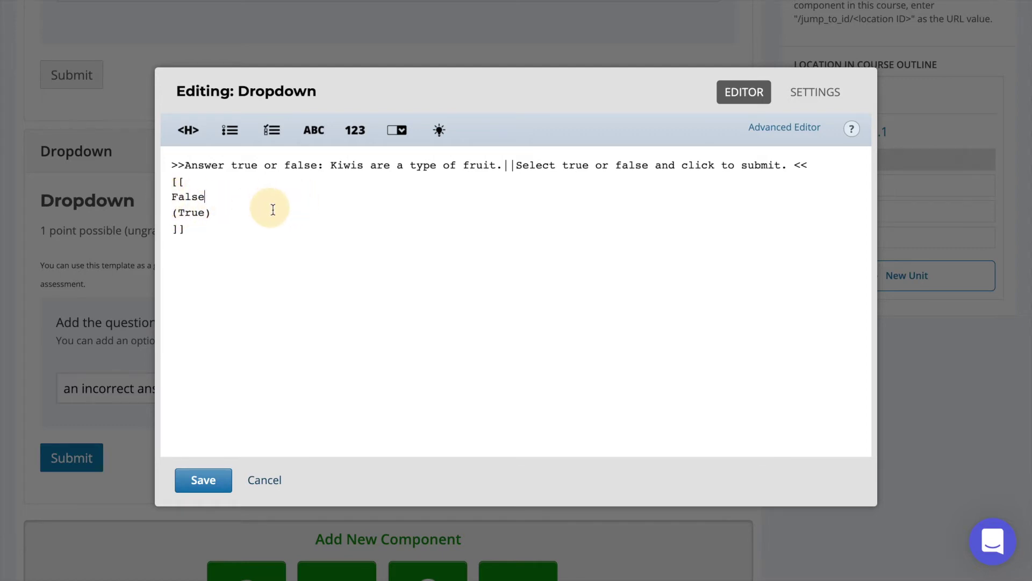
pyautogui.click(206, 480)
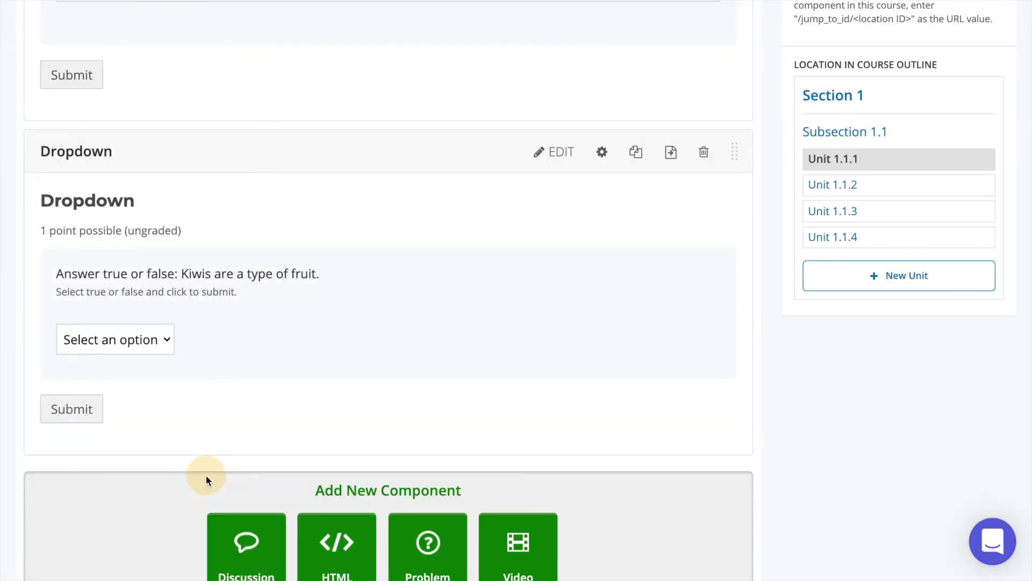
# Add a Multiple Choice problem component below the dropdown problem and try selecting its correct answer
pyautogui.scroll(-4, 206, 475)
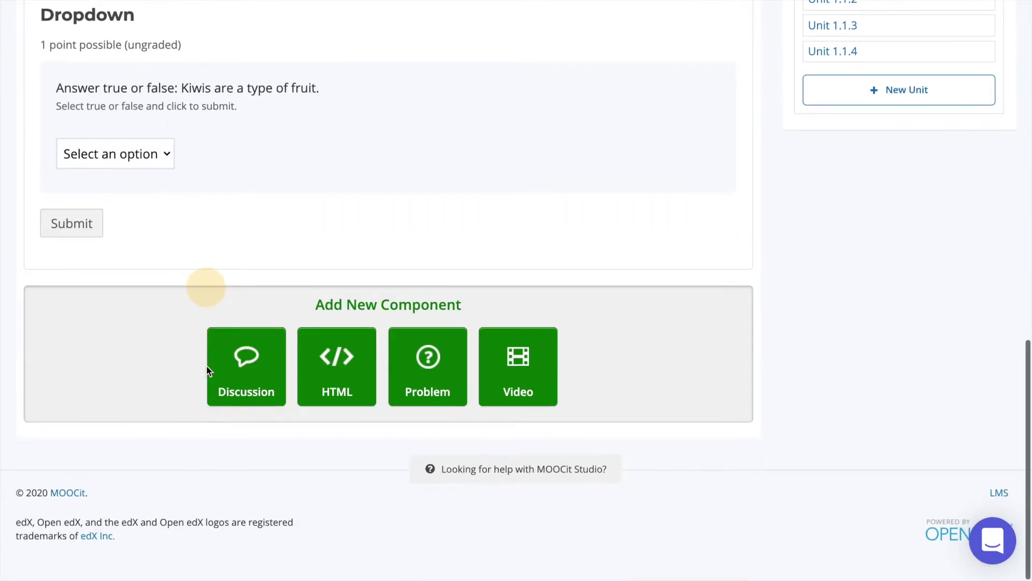
pyautogui.click(440, 364)
pyautogui.click(307, 436)
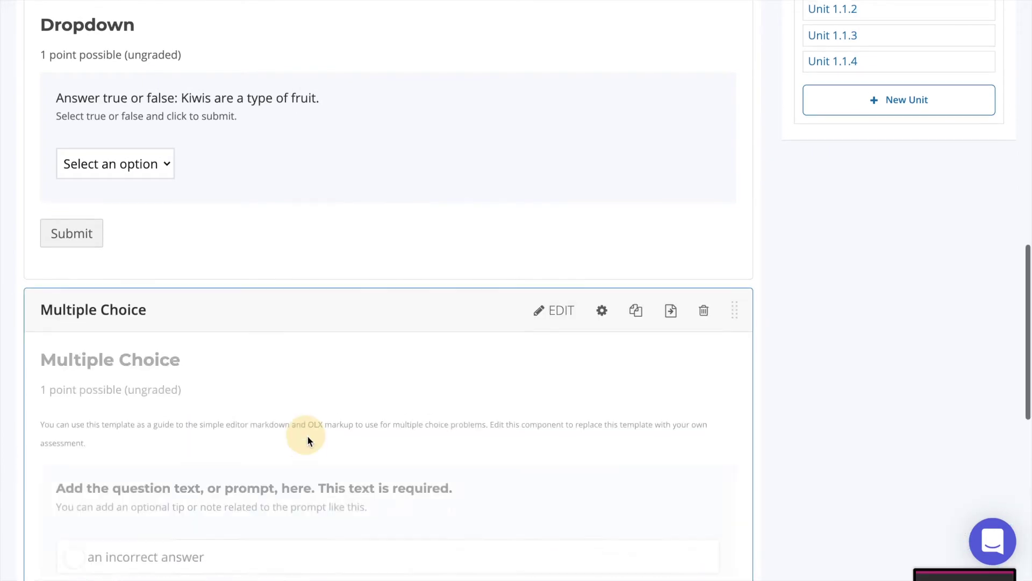
pyautogui.scroll(-4, 459, 420)
pyautogui.click(213, 403)
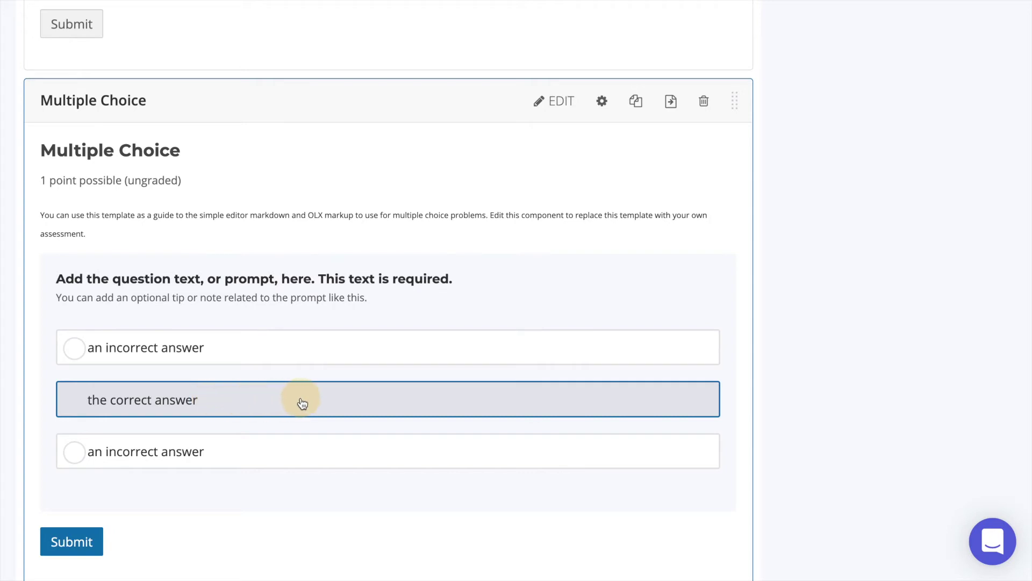
# Open the Multiple Choice problem for editing and delete the template's introductory paragraph
pyautogui.click(559, 96)
pyautogui.moveTo(171, 212); pyautogui.dragTo(587, 165)
pyautogui.press('BackSpace')
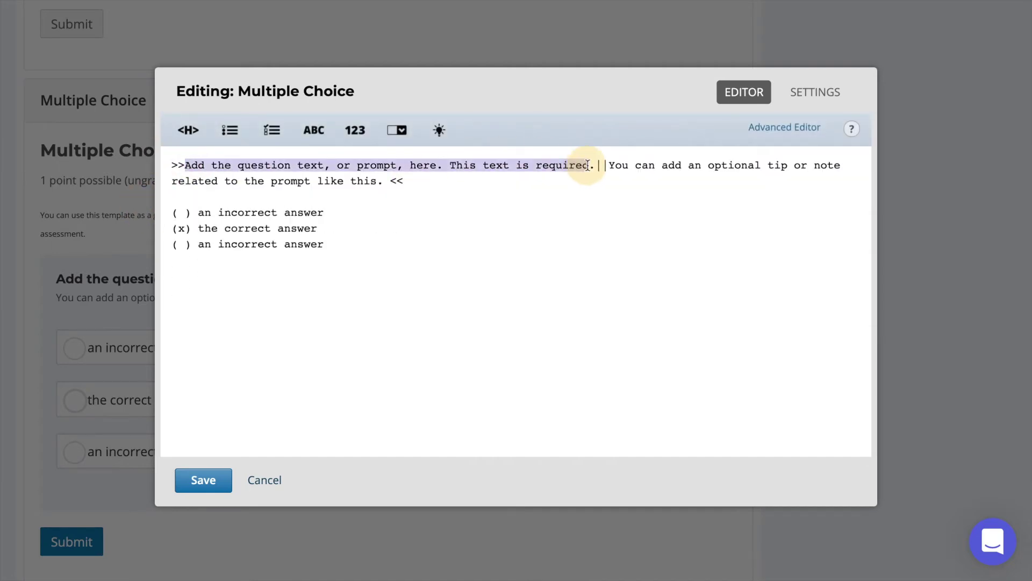
# Set the multiple choice prompt to "Which of the following is a fruit?" and its tip to "Select the correct response and submit your answer"
pyautogui.write('Which of the following is a fruit?')
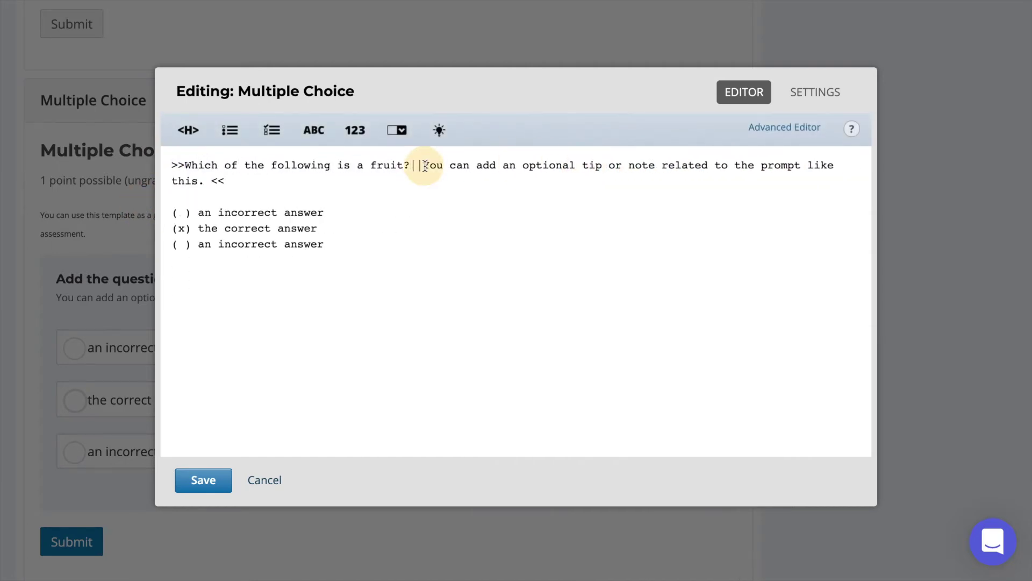
pyautogui.moveTo(425, 165); pyautogui.dragTo(202, 187)
pyautogui.write('Select the correct response and submit your ans')
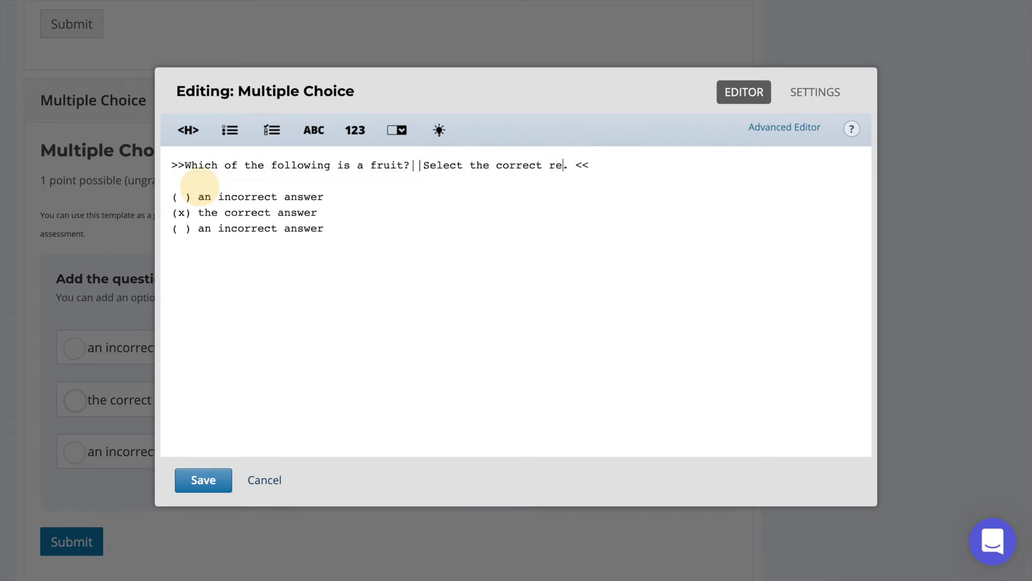
pyautogui.write('wer')
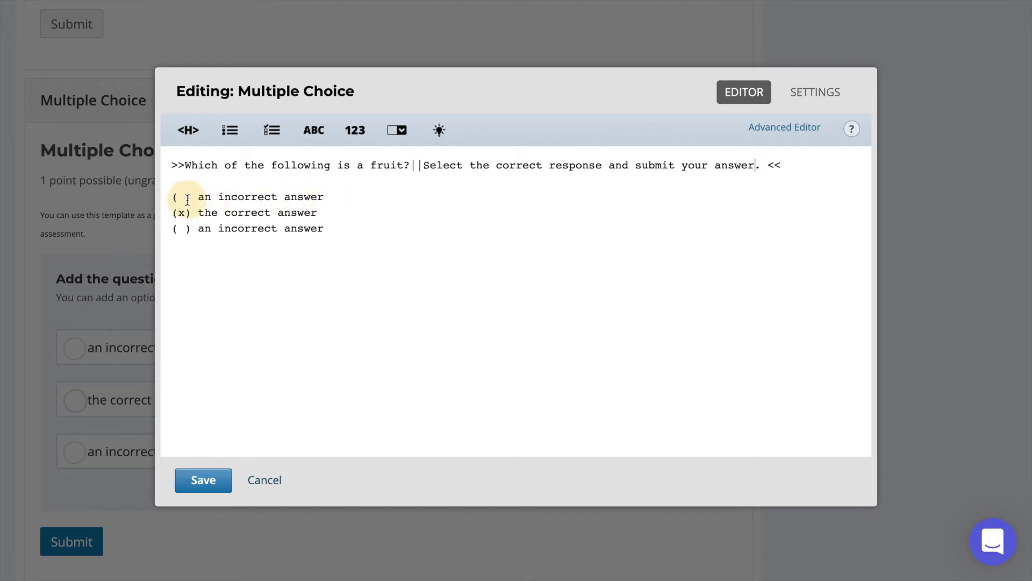
# Replace the three template answers with "Carrot", "Kiwi" as the correct answer, and "Onion"
pyautogui.moveTo(330, 197); pyautogui.dragTo(200, 197)
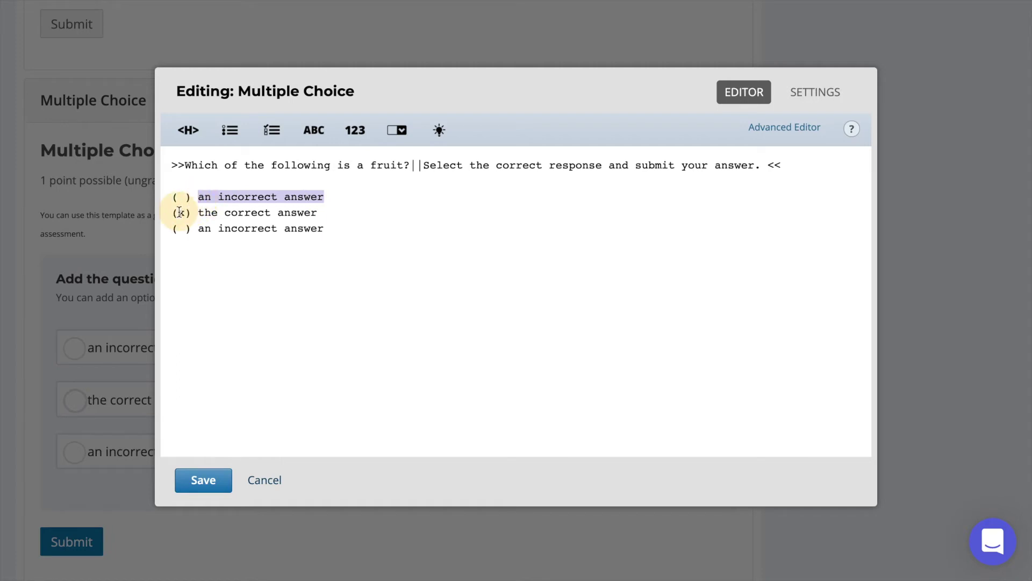
pyautogui.write('Carrot')
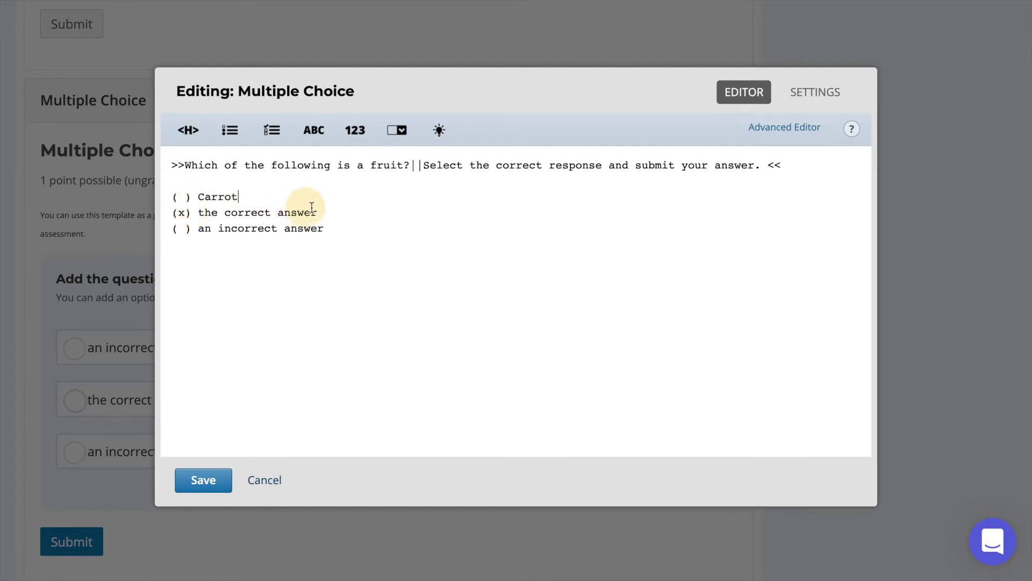
pyautogui.moveTo(322, 212); pyautogui.dragTo(200, 212)
pyautogui.write('Kiwi')
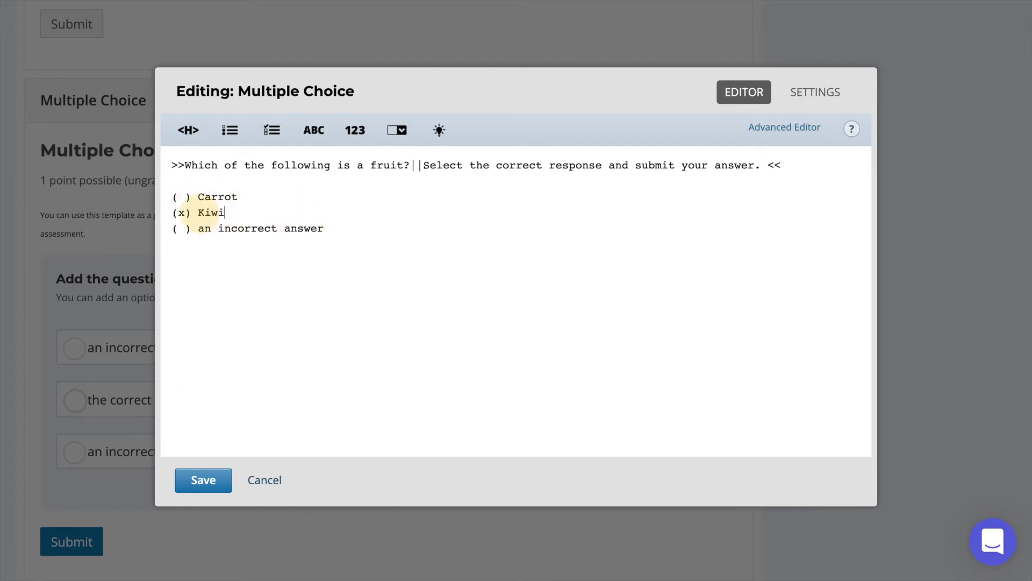
pyautogui.moveTo(322, 228); pyautogui.dragTo(200, 229)
pyautogui.write('Onion')
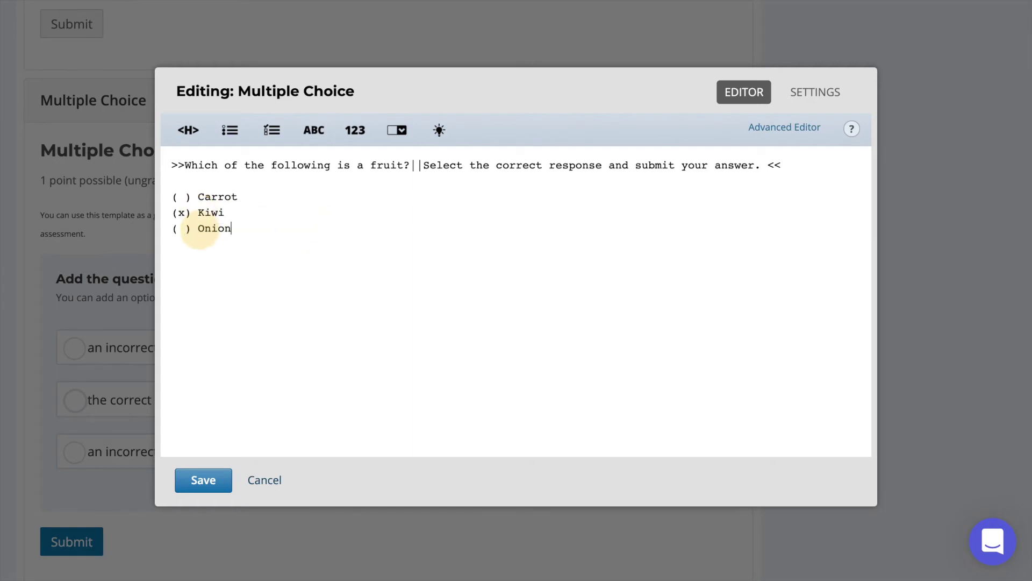
# Add "Potato" and "Spinach" as two further incorrect answers below "Onion" and save the multiple choice problem
pyautogui.moveTo(266, 230); pyautogui.dragTo(169, 214)
pyautogui.hotkey('ctrl', 'c')
pyautogui.click(232, 228)
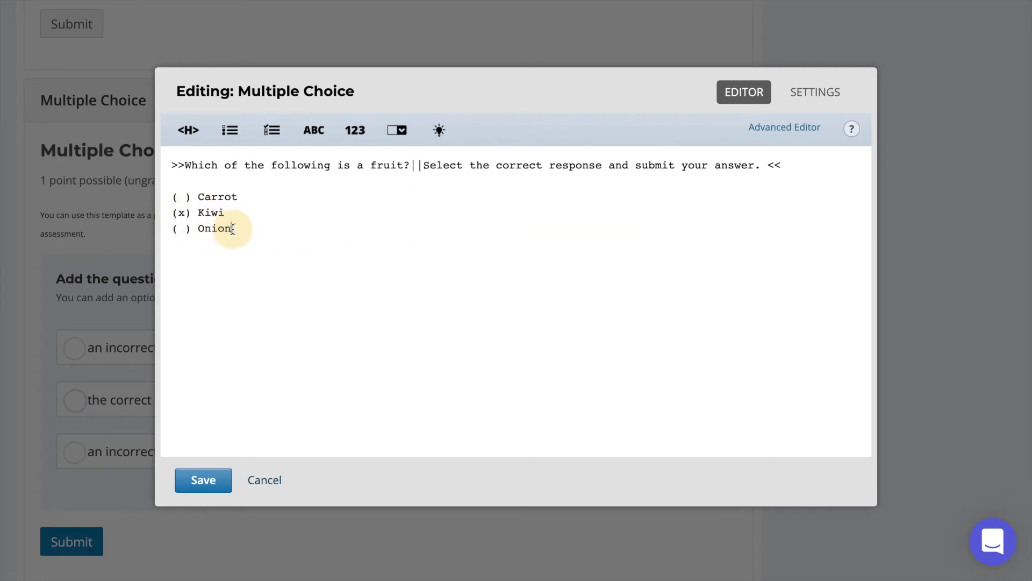
pyautogui.press('Return')
pyautogui.hotkey('ctrl', 'v')
pyautogui.doubleClick(211, 244)
pyautogui.write('Potato')
pyautogui.doubleClick(181, 245)
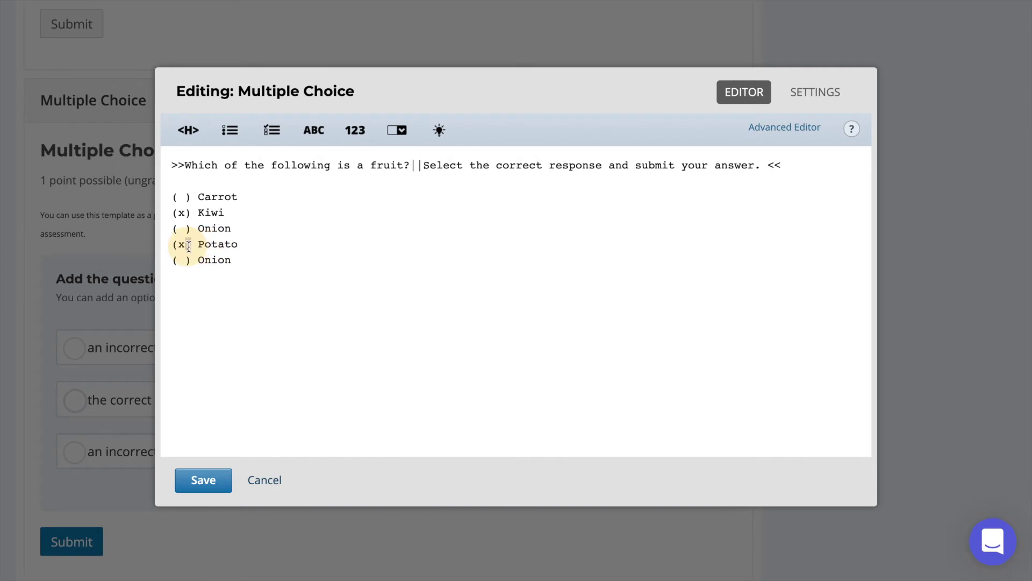
pyautogui.press('BackSpace')
pyautogui.moveTo(247, 259); pyautogui.dragTo(201, 260)
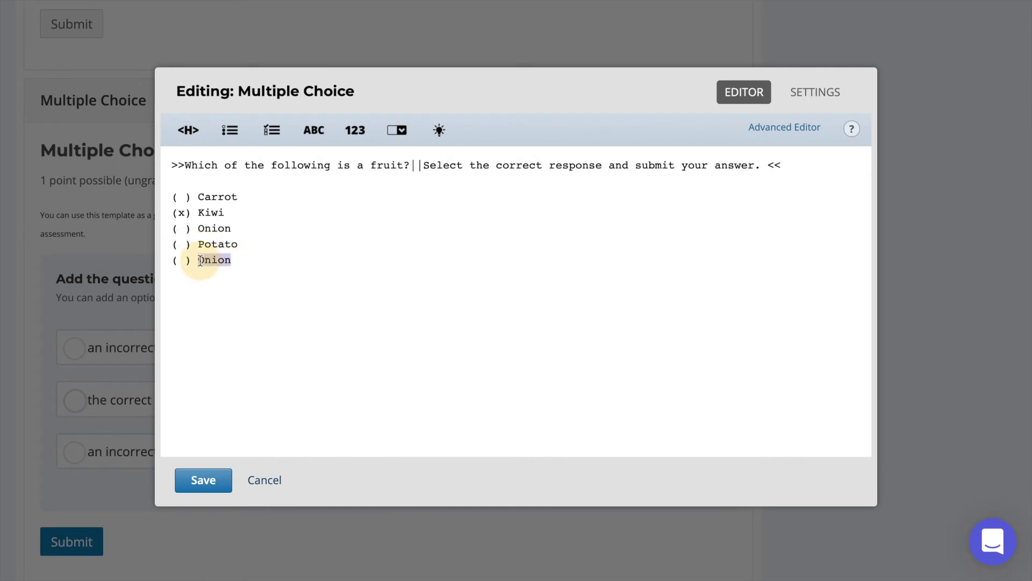
pyautogui.write('Spinach')
pyautogui.click(199, 473)
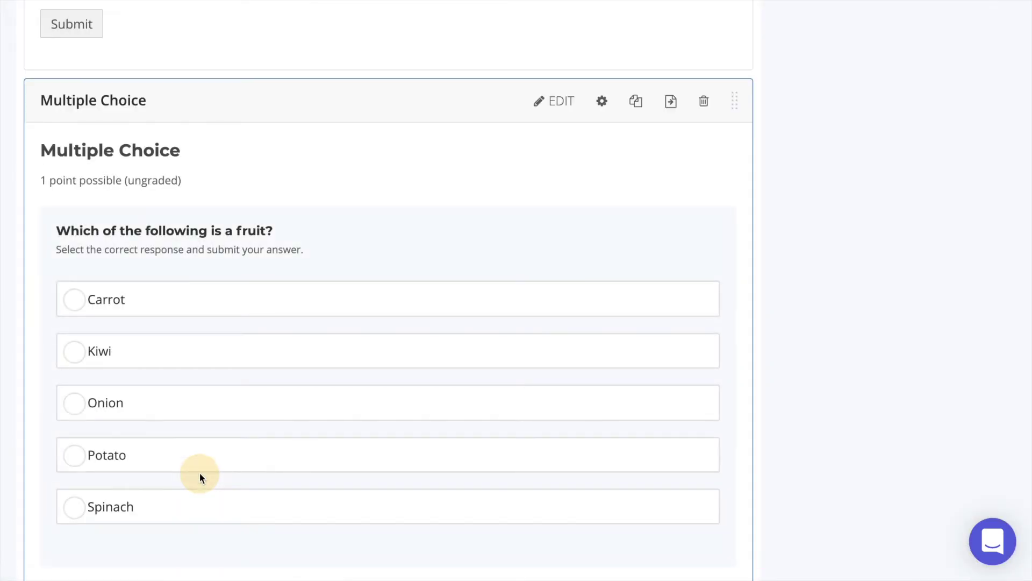
# Add a Numerical Input problem component below the multiple choice problem and try entering 1 as the response
pyautogui.scroll(-4, 199, 473)
pyautogui.scroll(-1, 200, 477)
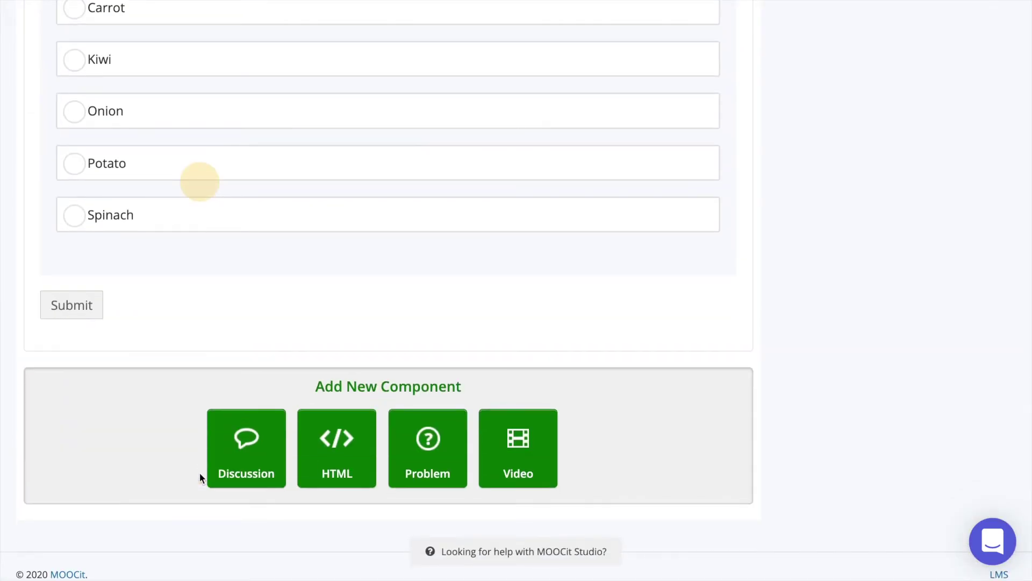
pyautogui.click(424, 456)
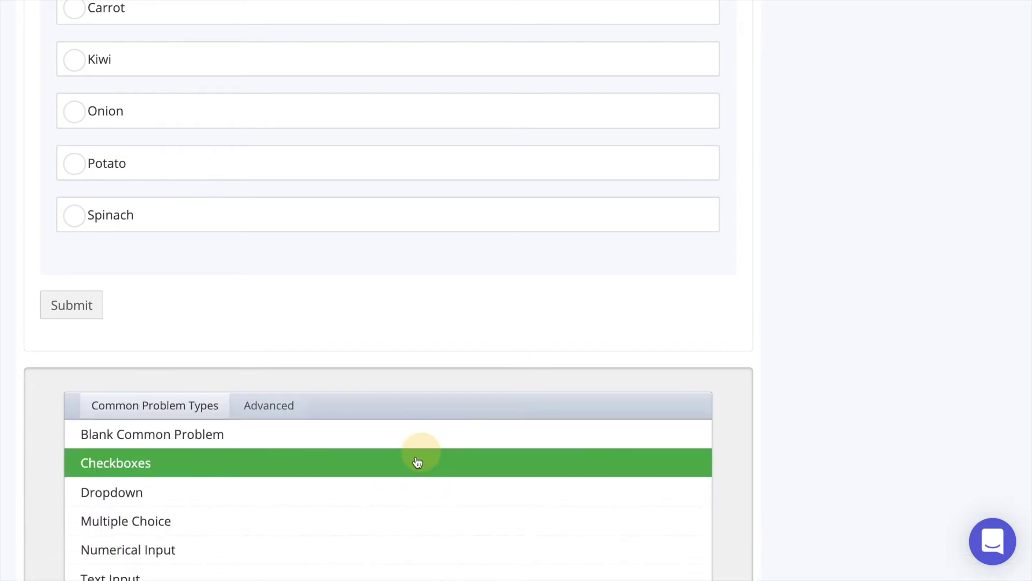
pyautogui.click(347, 548)
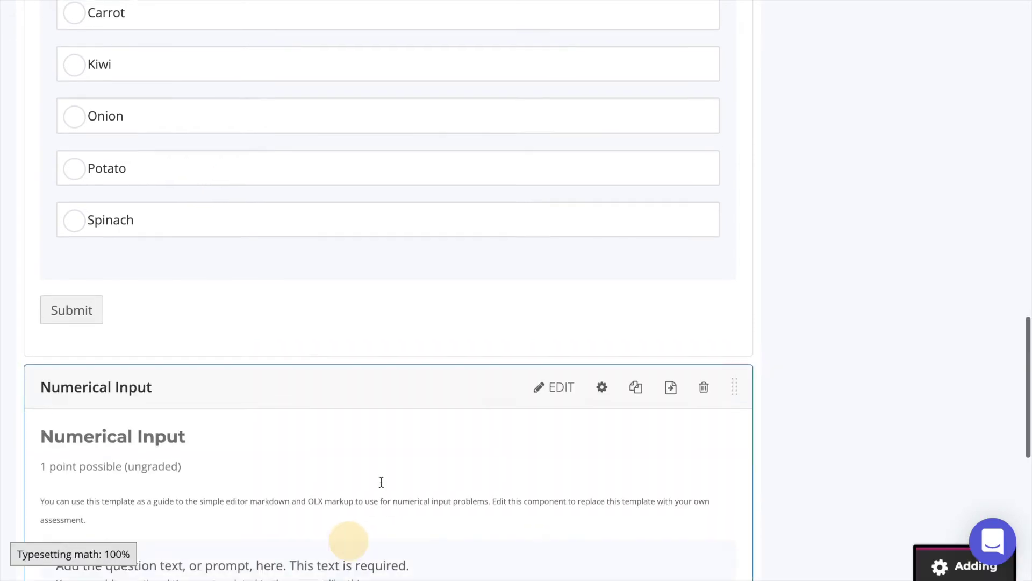
pyautogui.click(129, 411)
pyautogui.write('1')
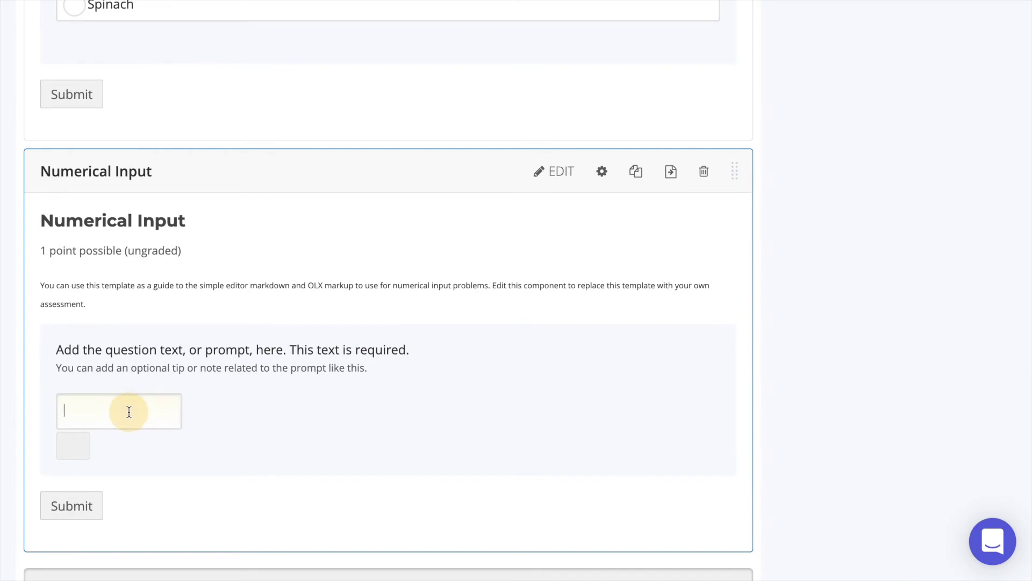
pyautogui.click(308, 482)
pyautogui.scroll(-1, 308, 482)
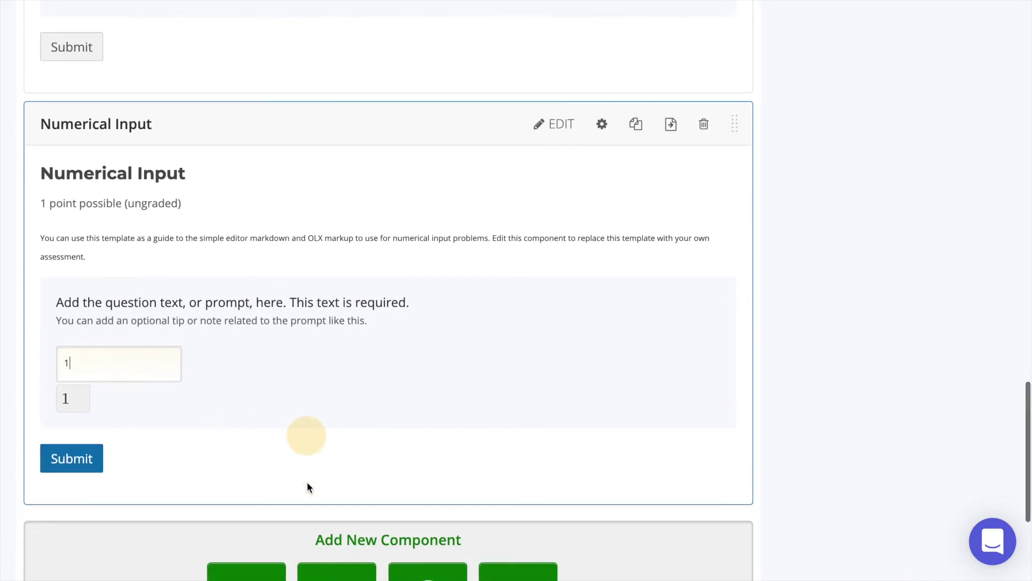
# Open the Numerical Input problem for editing and delete the template's introductory paragraph
pyautogui.click(557, 131)
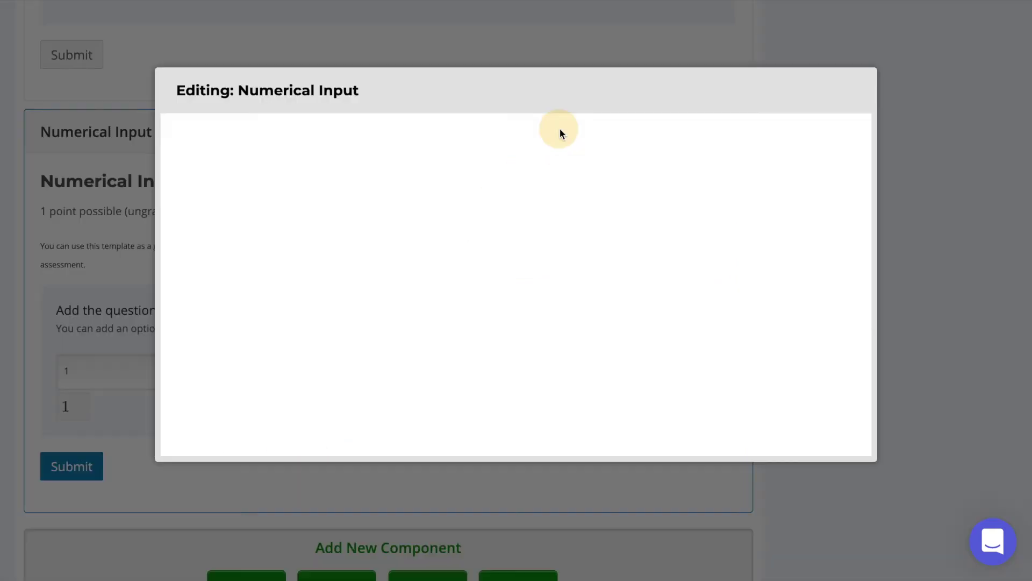
pyautogui.moveTo(175, 215); pyautogui.dragTo(172, 161)
pyautogui.press('BackSpace')
# Set the prompt to "If you have 832 grams of apples, and each apple weighs approximately 100 grams, how many apples do you have?"
pyautogui.moveTo(185, 165); pyautogui.dragTo(594, 165)
pyautogui.write('If you have 832 grams of apples, and each apple weighs approximate')
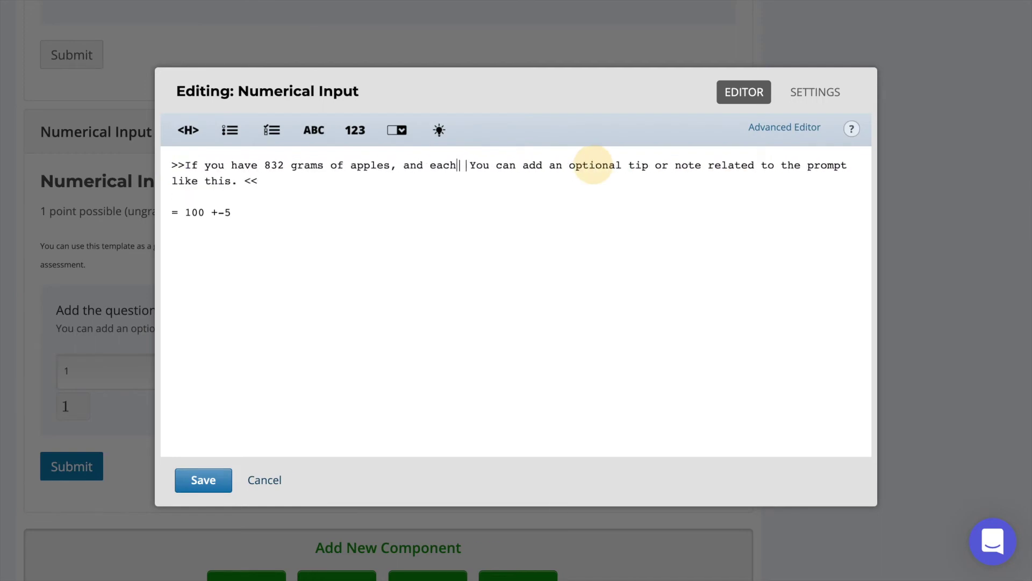
pyautogui.write('ly 100 grams, how many apples do you have?')
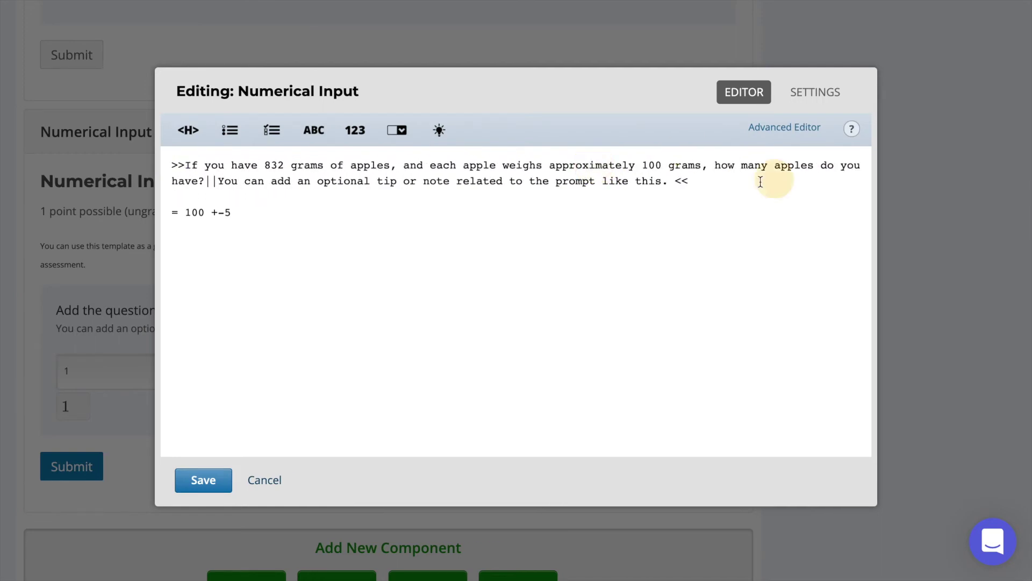
# Set the tip to "Enter the amount of apples that you have and submit your answer" and the accepted answer to 8 +-0.32, saving the problem
pyautogui.moveTo(638, 180); pyautogui.dragTo(212, 181)
pyautogui.press('BackSpace')
pyautogui.write('Enter the amount of apples that you have and submit your answer')
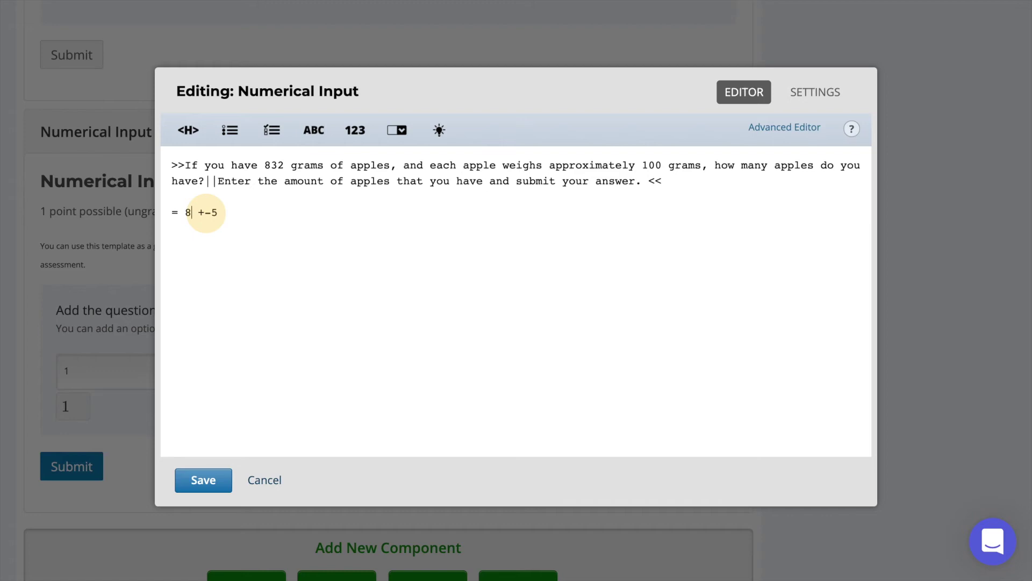
pyautogui.click(222, 213)
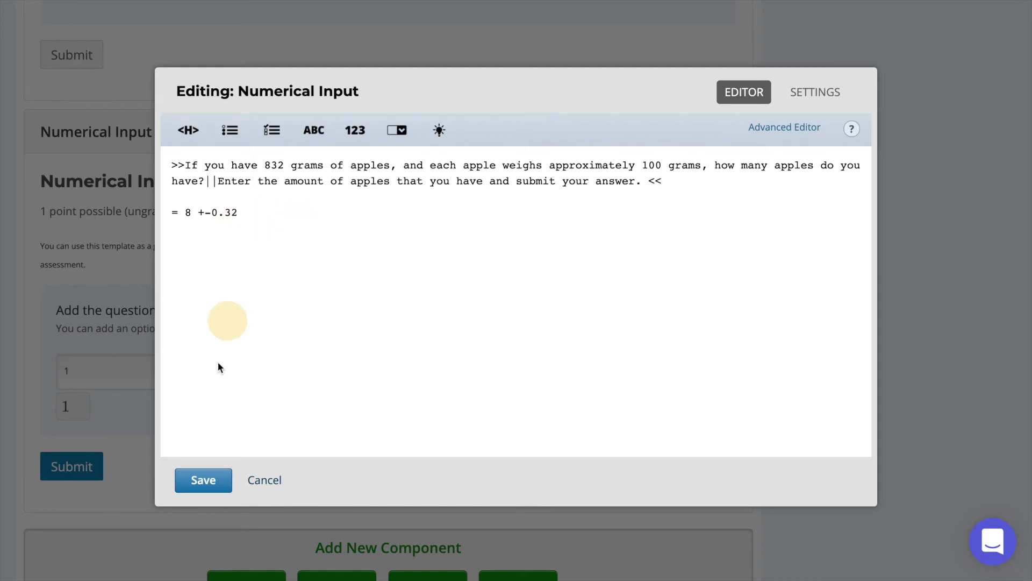
pyautogui.click(202, 479)
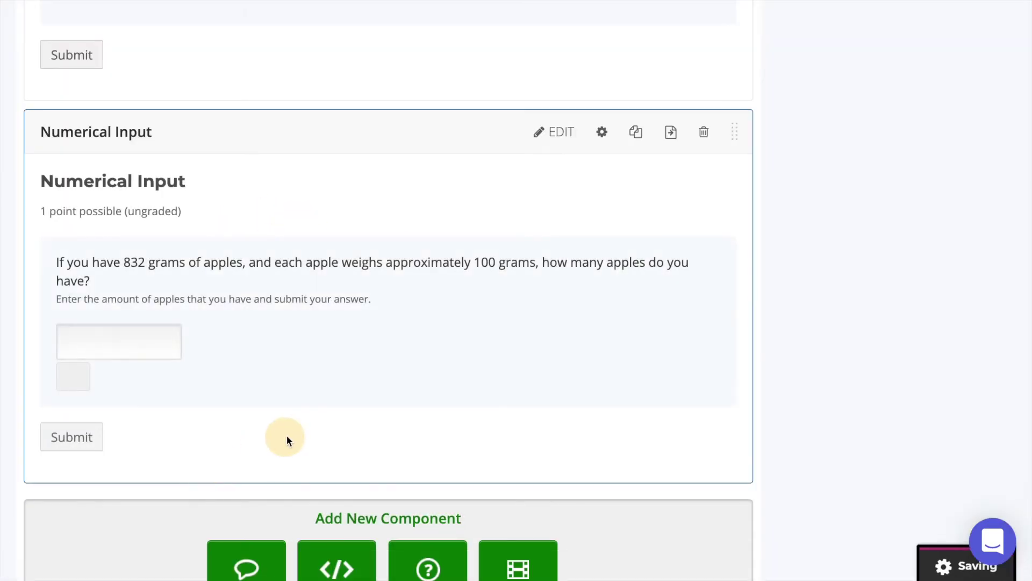
# Add a Text Input problem component below the numerical input problem and try entering "Text Response" as the response
pyautogui.scroll(-3, 286, 438)
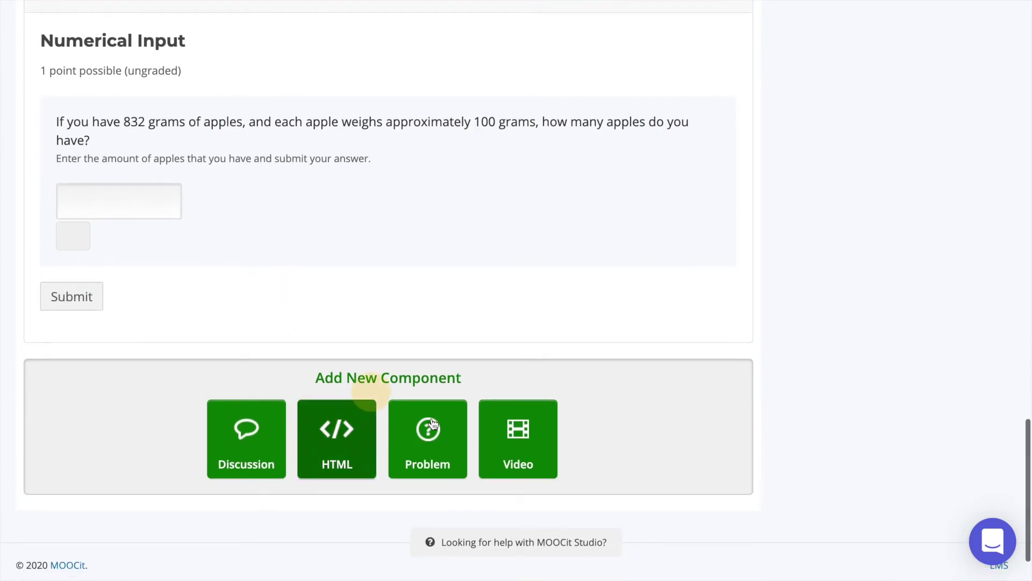
pyautogui.click(432, 436)
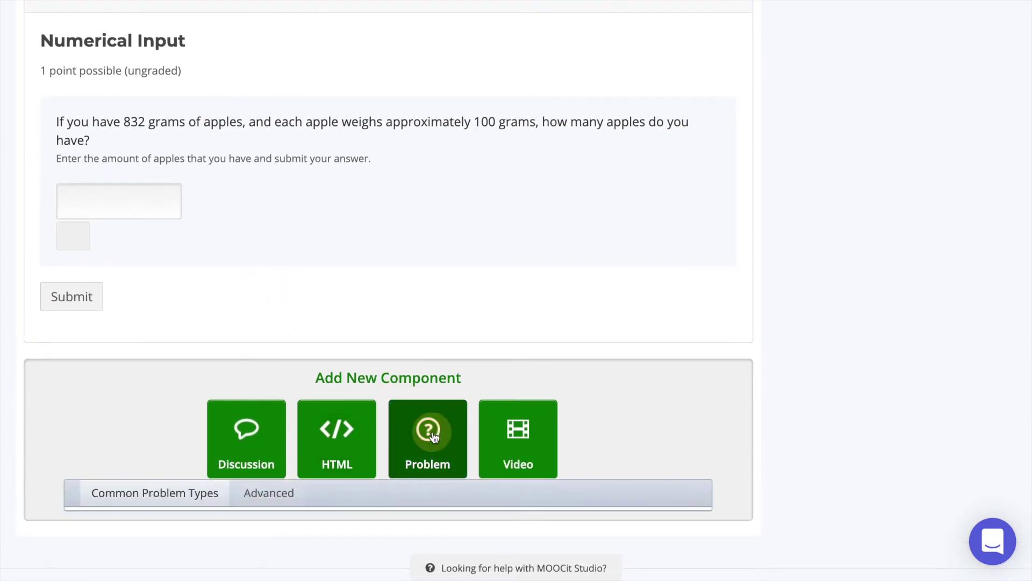
pyautogui.scroll(-3, 429, 438)
pyautogui.click(391, 431)
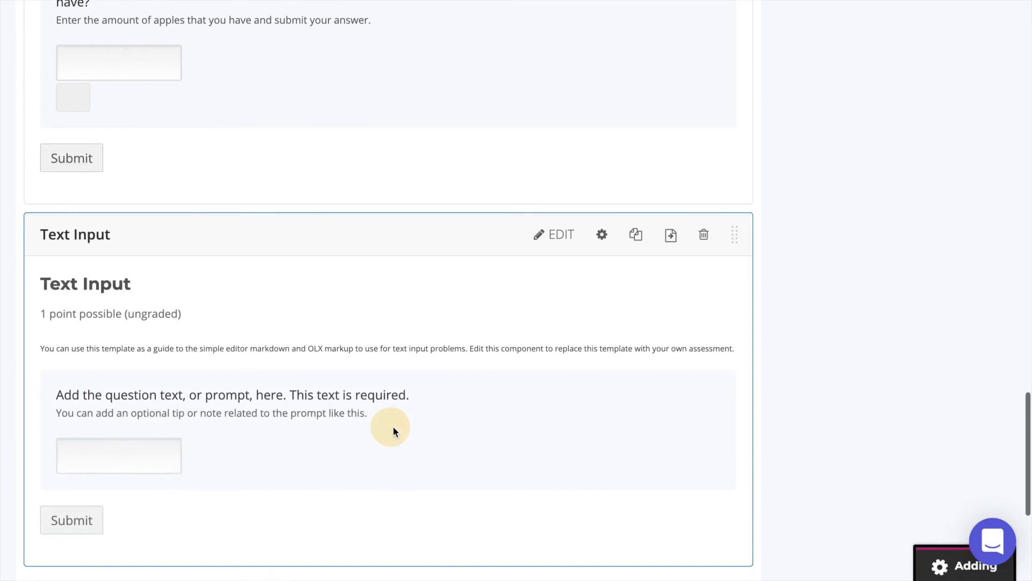
pyautogui.click(133, 352)
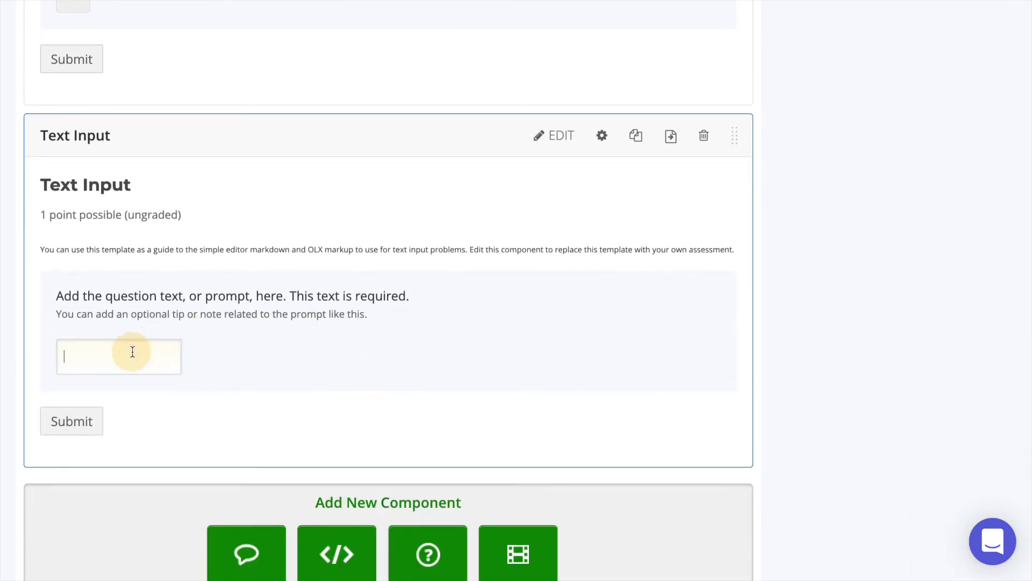
pyautogui.write('Text Response')
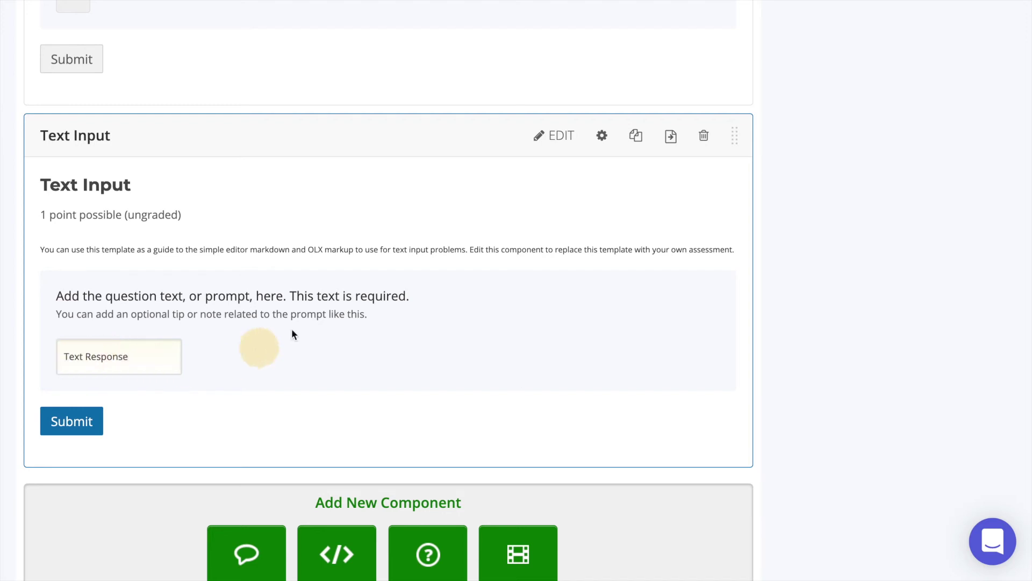
# In the Text Input problem, delete the template's introductory paragraph and set the prompt to "What is the capital city of France?"
pyautogui.click(551, 137)
pyautogui.moveTo(171, 160); pyautogui.dragTo(171, 205)
pyautogui.press('BackSpace')
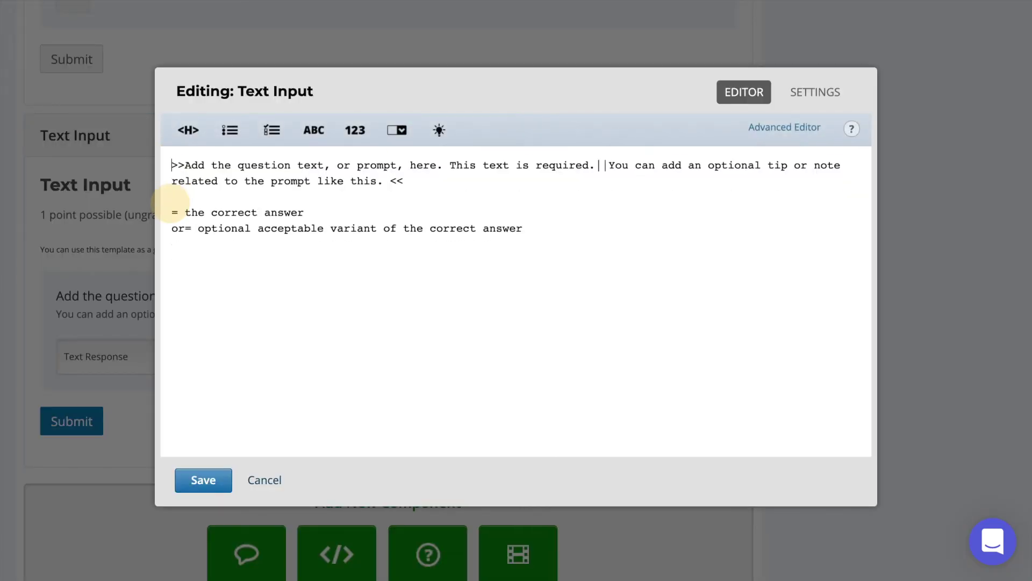
pyautogui.moveTo(185, 165); pyautogui.dragTo(591, 165)
pyautogui.write('What is the capital city of')
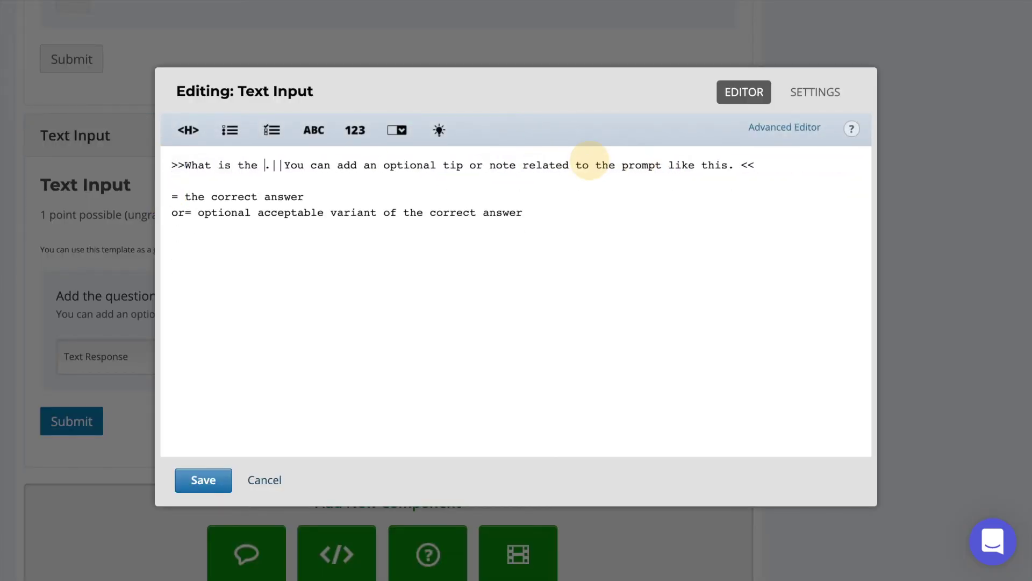
pyautogui.write(' France')
pyautogui.press('Delete')
pyautogui.write('?')
# Replace the Text Input problem's tip with "Type your response and click to submit."
pyautogui.moveTo(430, 165); pyautogui.dragTo(198, 180)
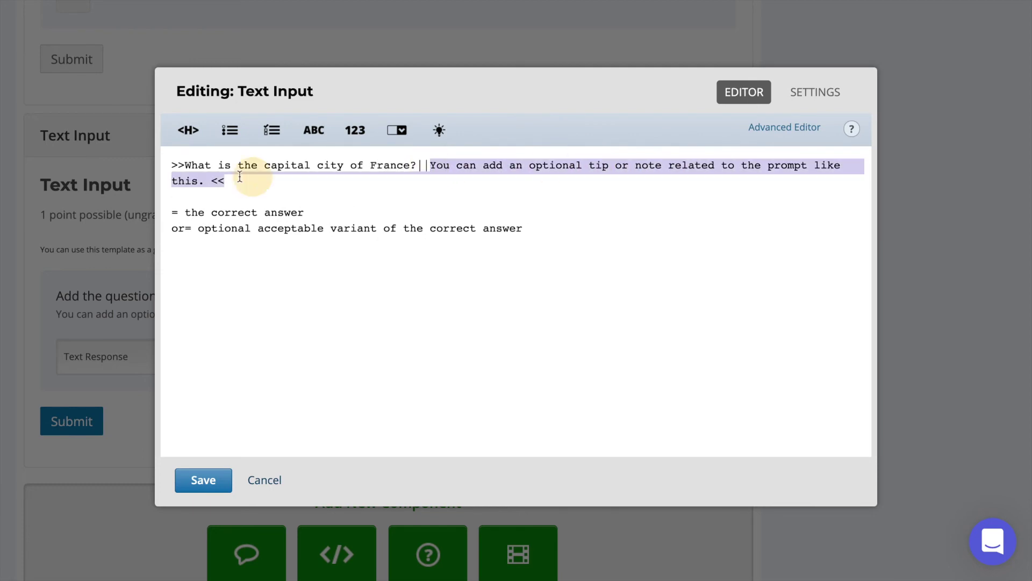
pyautogui.write('Type your response and click to submi')
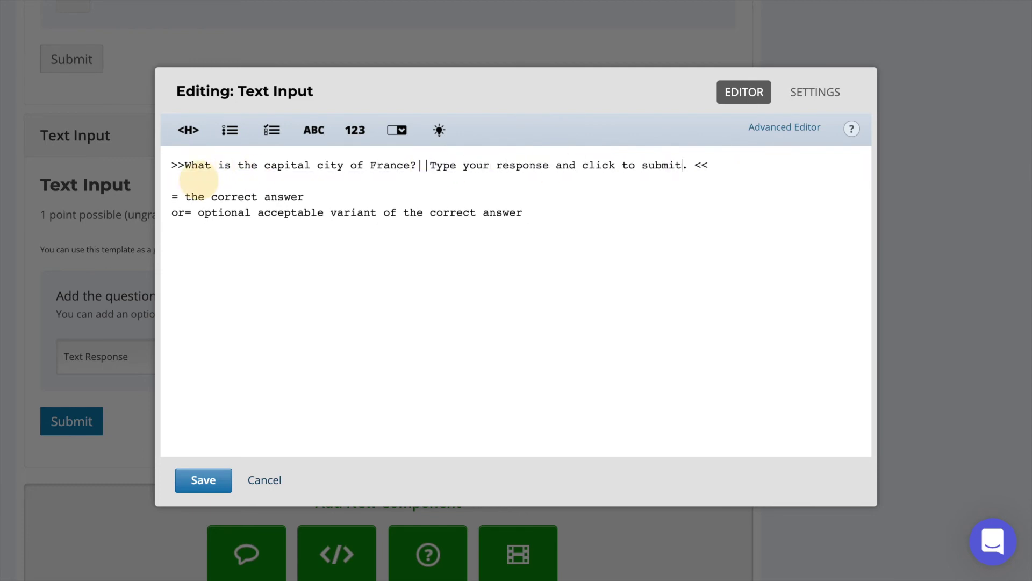
pyautogui.write('t')
# Set the correct answer to "Paris" with the accepted variants "Paris, France" and "Paris, Ile de France", and save the problem
pyautogui.doubleClick(293, 196)
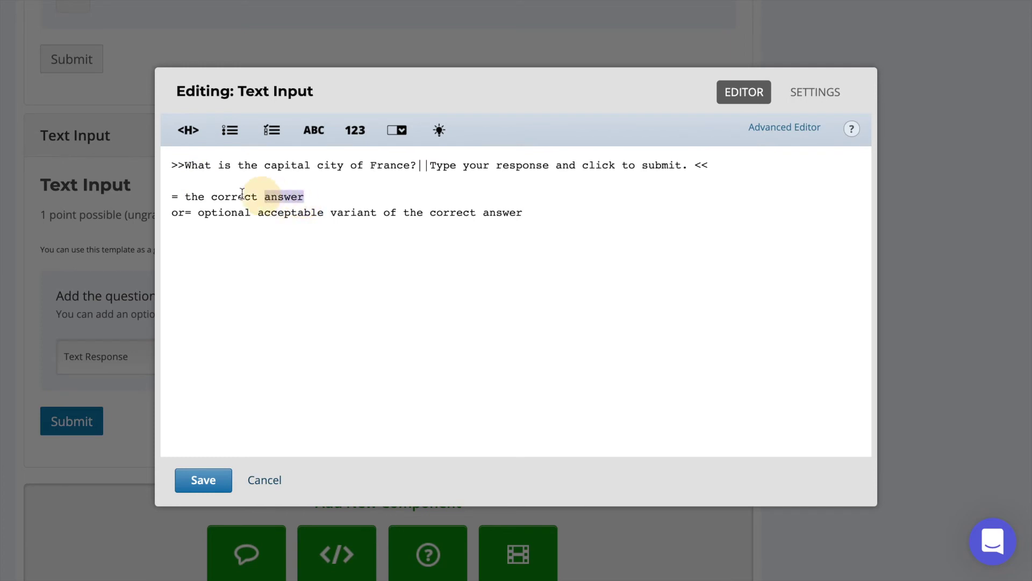
pyautogui.moveTo(242, 195); pyautogui.dragTo(187, 195)
pyautogui.write('Paris')
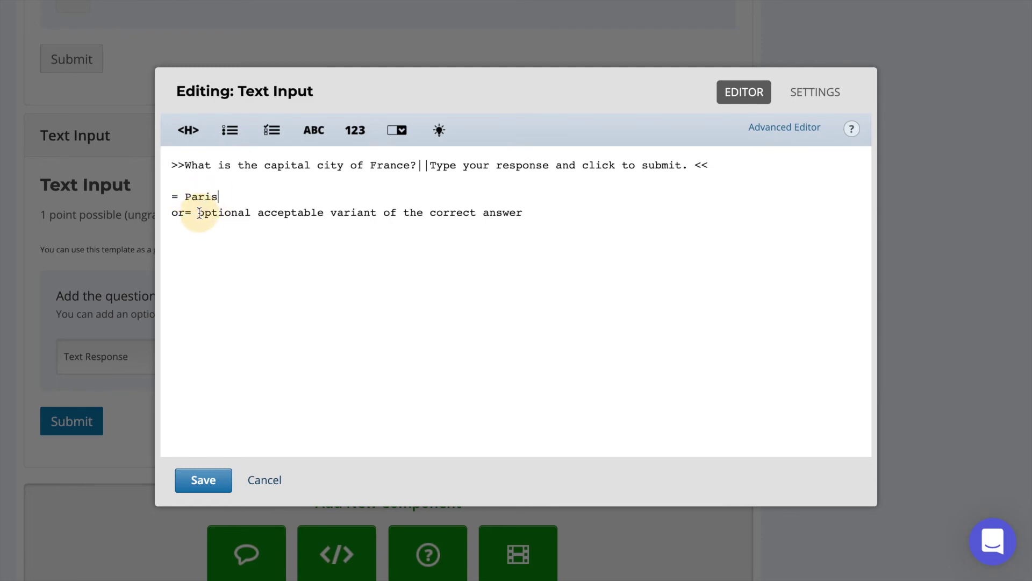
pyautogui.moveTo(199, 213); pyautogui.dragTo(532, 208)
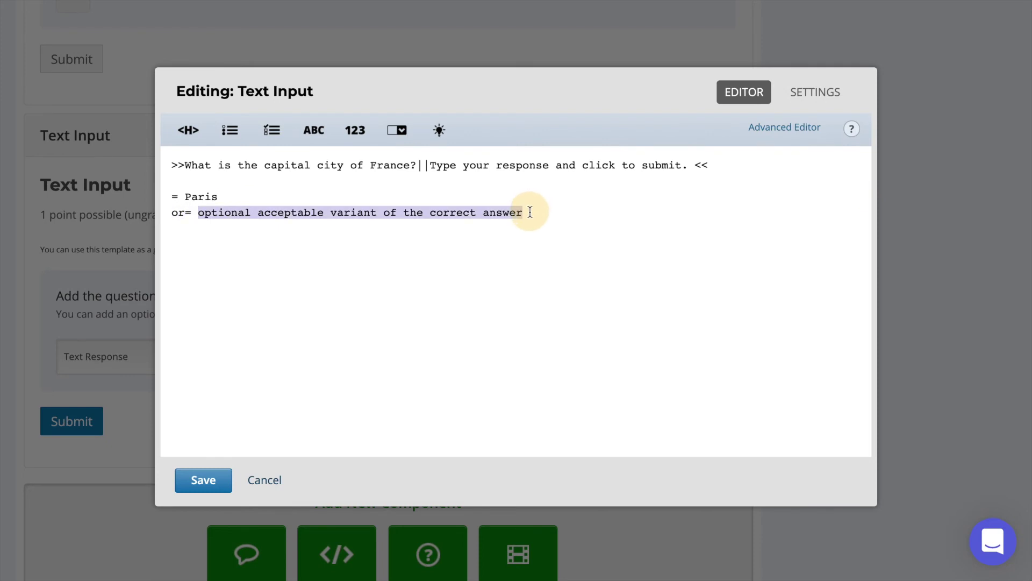
pyautogui.write('Paris, Ile de France')
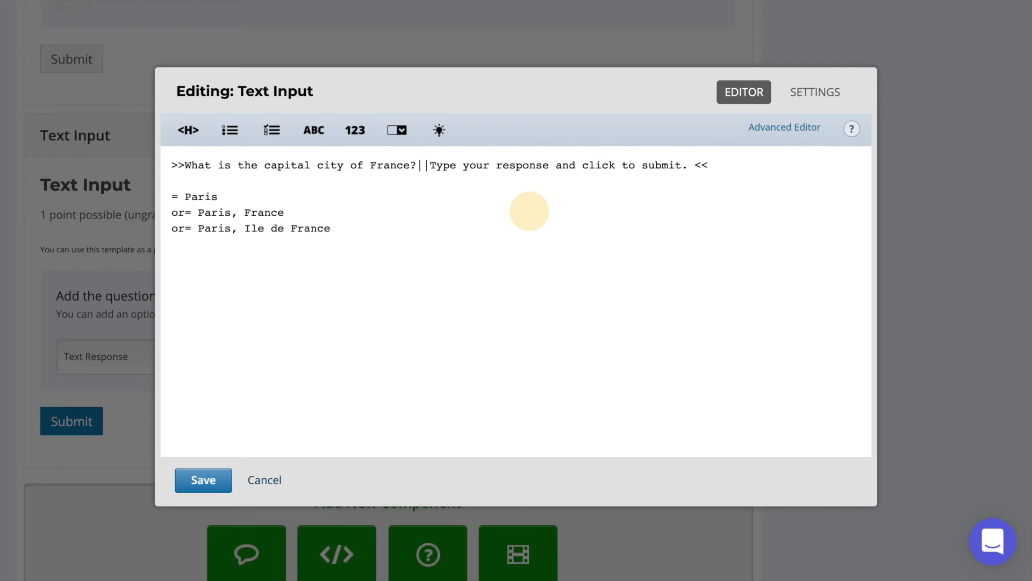
pyautogui.click(211, 481)
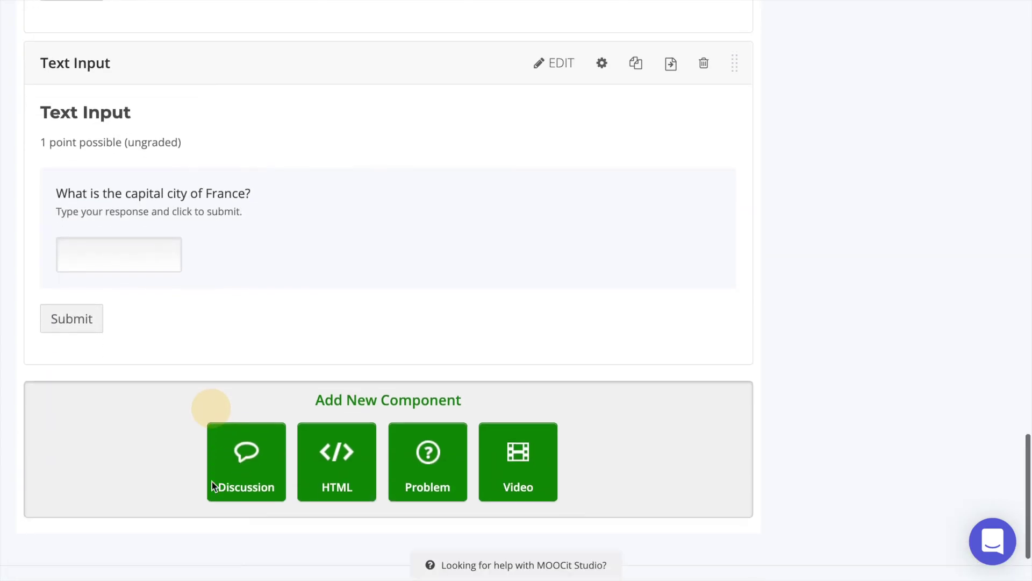
# Publish the changes to Unit 1.1.1 and open the unit's live version
pyautogui.scroll(7, 211, 484)
pyautogui.scroll(10, 212, 486)
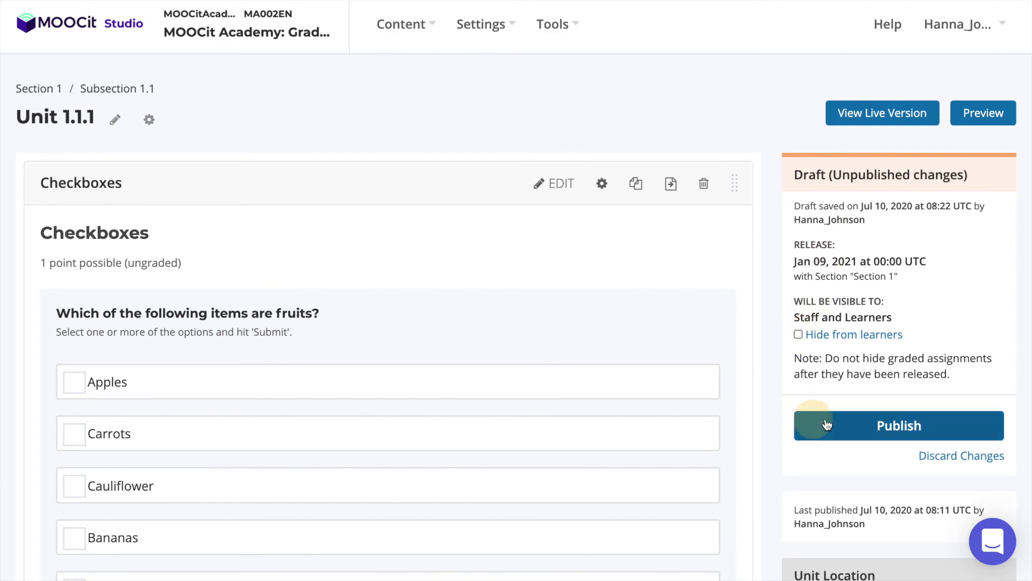
pyautogui.click(841, 426)
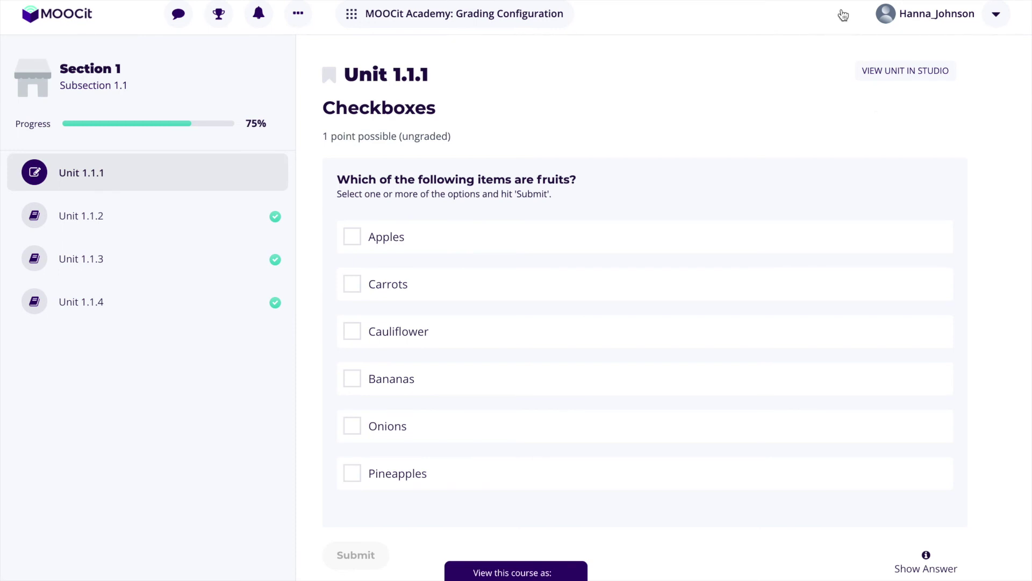
# Answer the live Checkboxes problem with Apples, Bananas and Pineapples and submit it
pyautogui.click(385, 236)
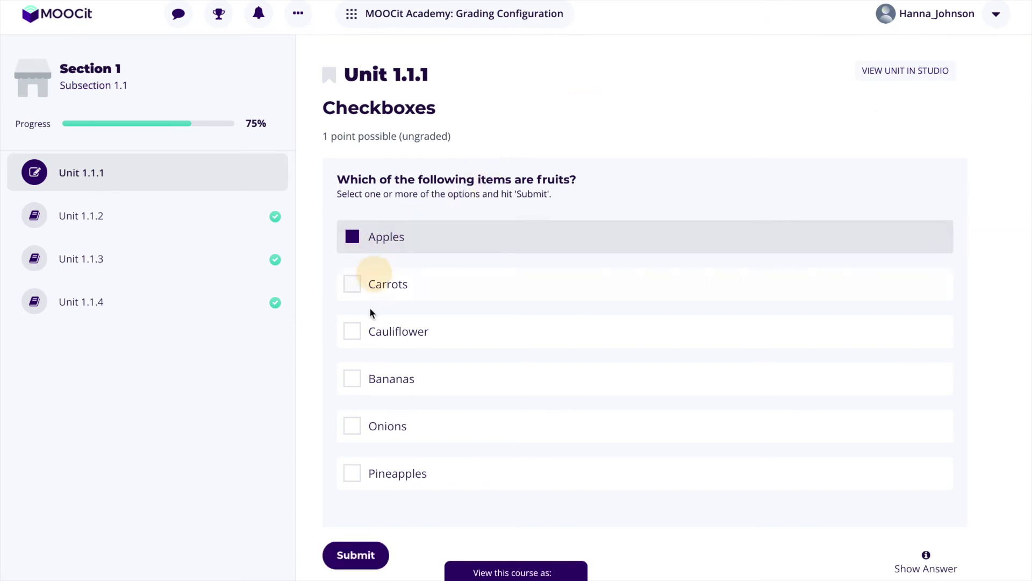
pyautogui.click(369, 383)
pyautogui.click(354, 473)
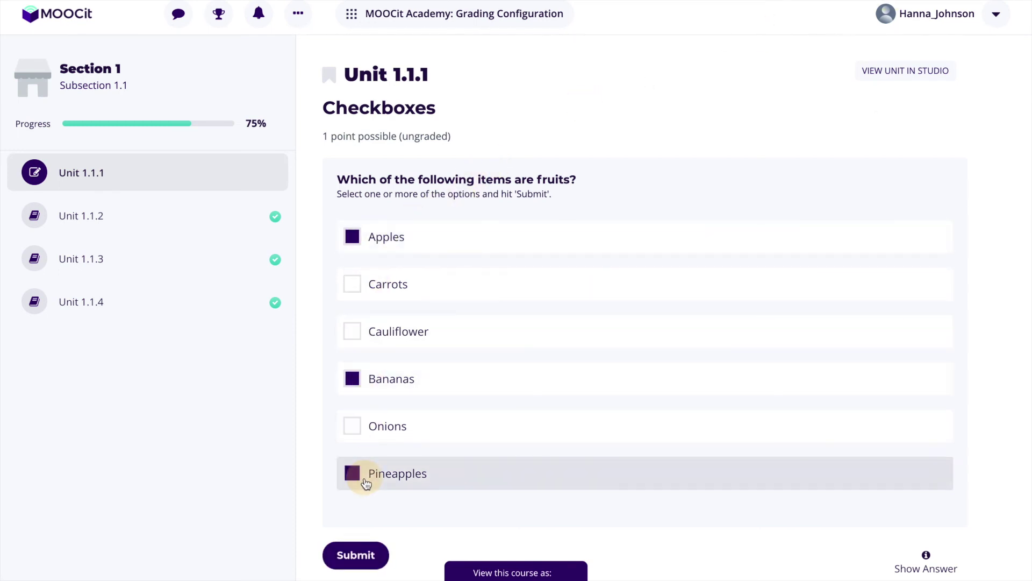
pyautogui.click(349, 557)
# Answer the Dropdown problem about kiwis with False and submit it
pyautogui.scroll(-9, 475, 538)
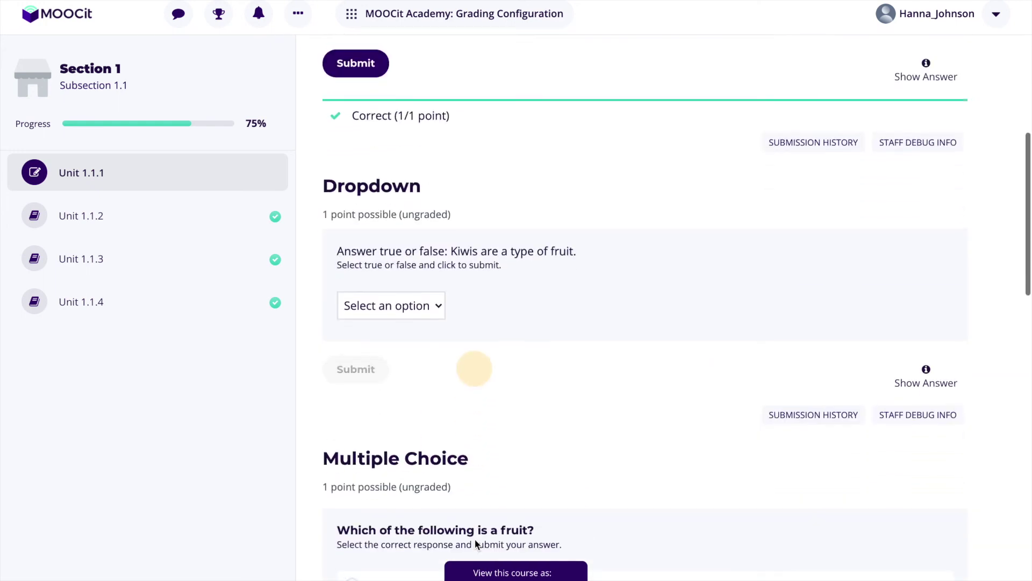
pyautogui.click(397, 308)
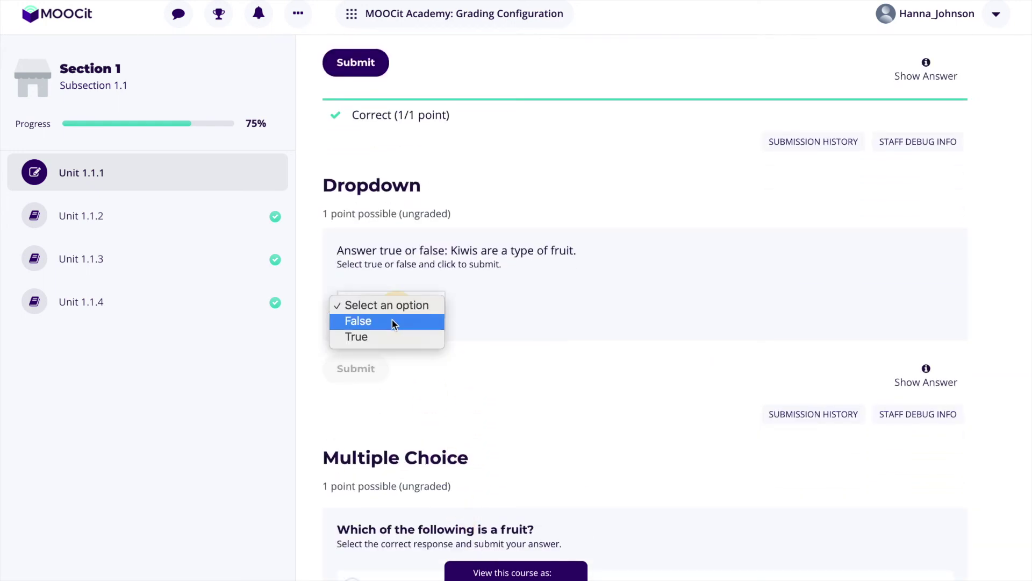
pyautogui.click(392, 320)
pyautogui.click(356, 369)
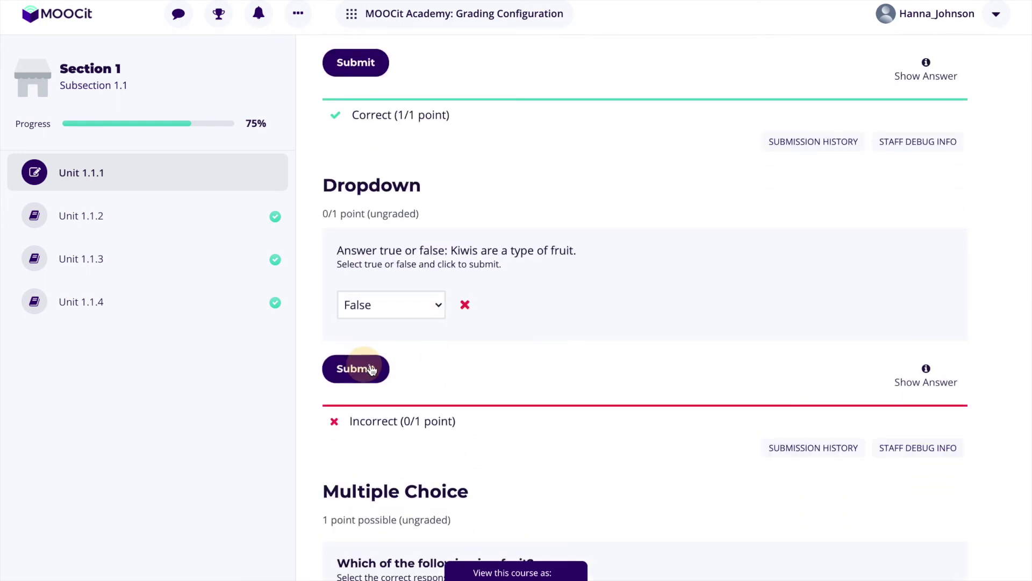
# Choose Onion as the answer to the Multiple Choice problem and submit it
pyautogui.scroll(-3, 492, 417)
pyautogui.scroll(-3, 492, 417)
pyautogui.click(491, 422)
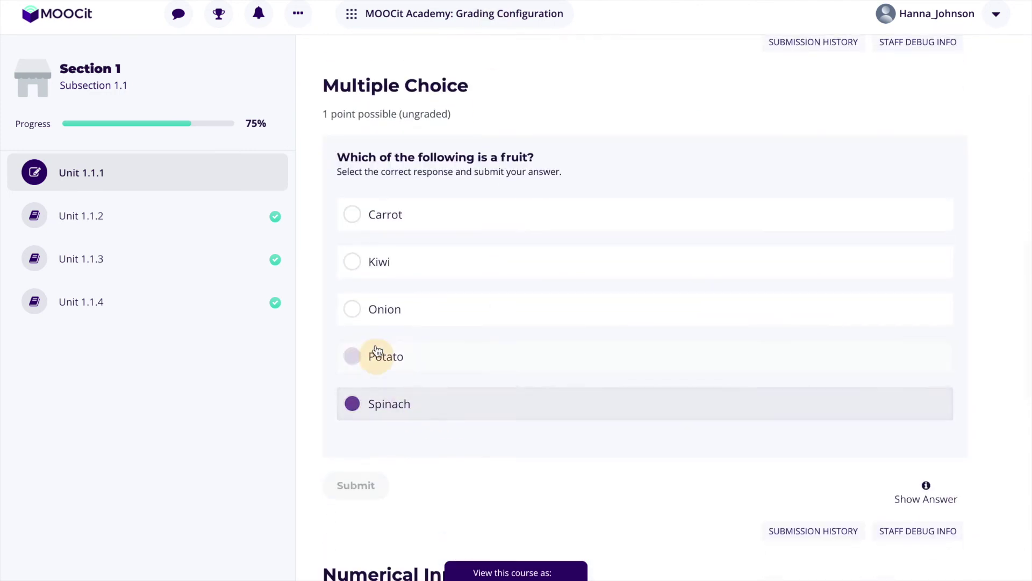
pyautogui.click(380, 318)
pyautogui.click(362, 485)
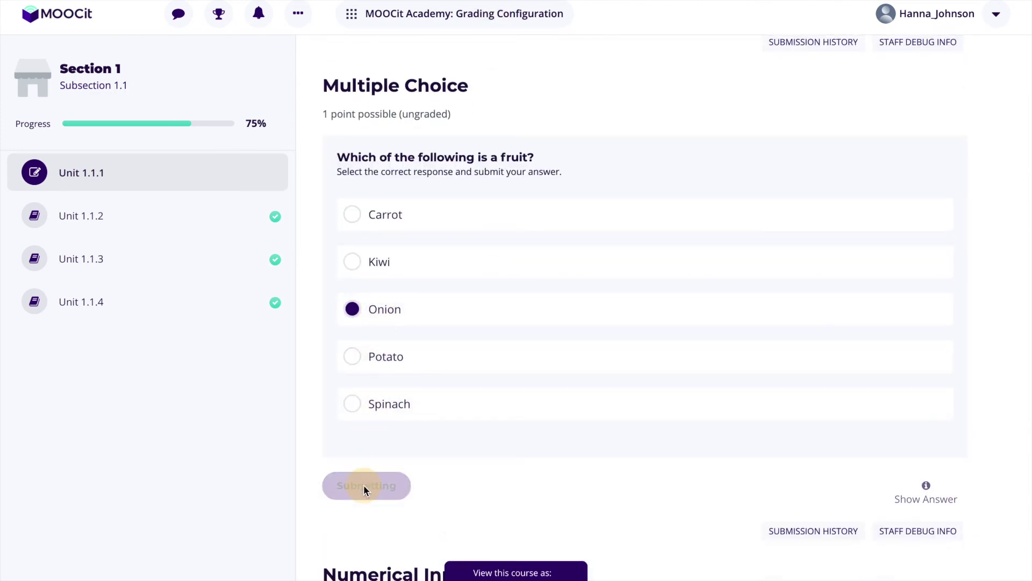
# Enter 8 as the answer to the Numerical Input problem and submit it
pyautogui.scroll(-7, 488, 476)
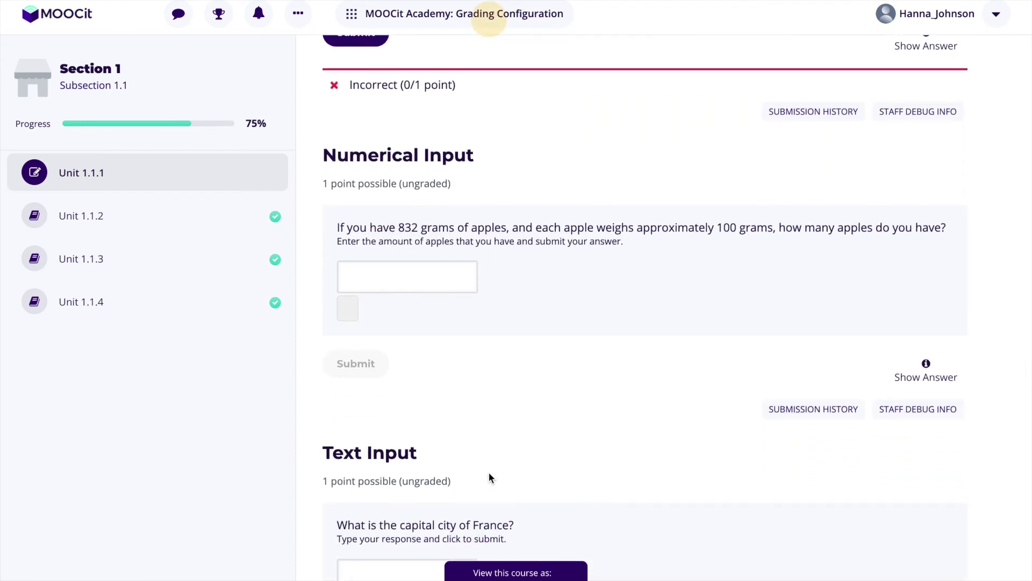
pyautogui.click(433, 280)
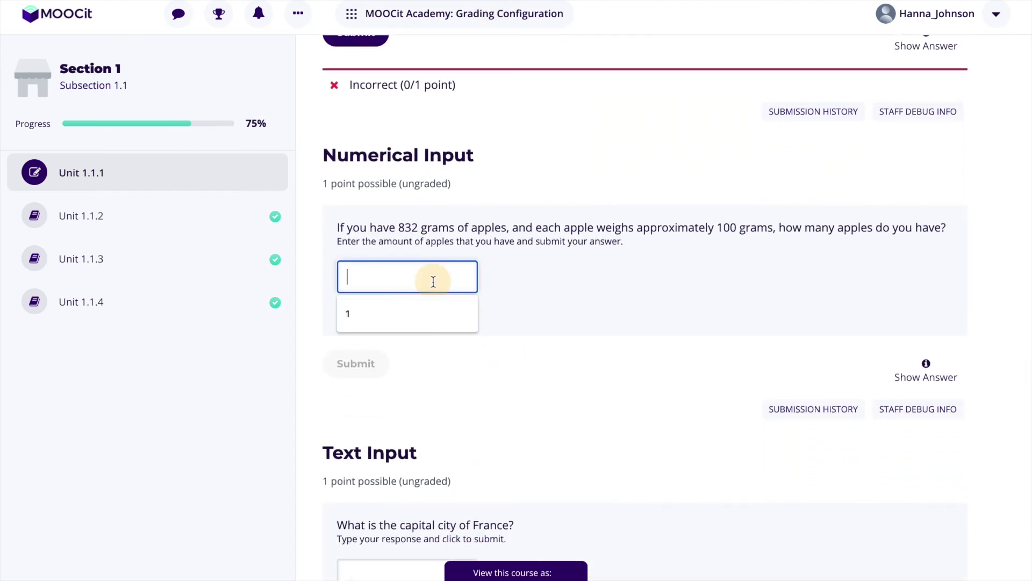
pyautogui.write('8')
pyautogui.click(357, 363)
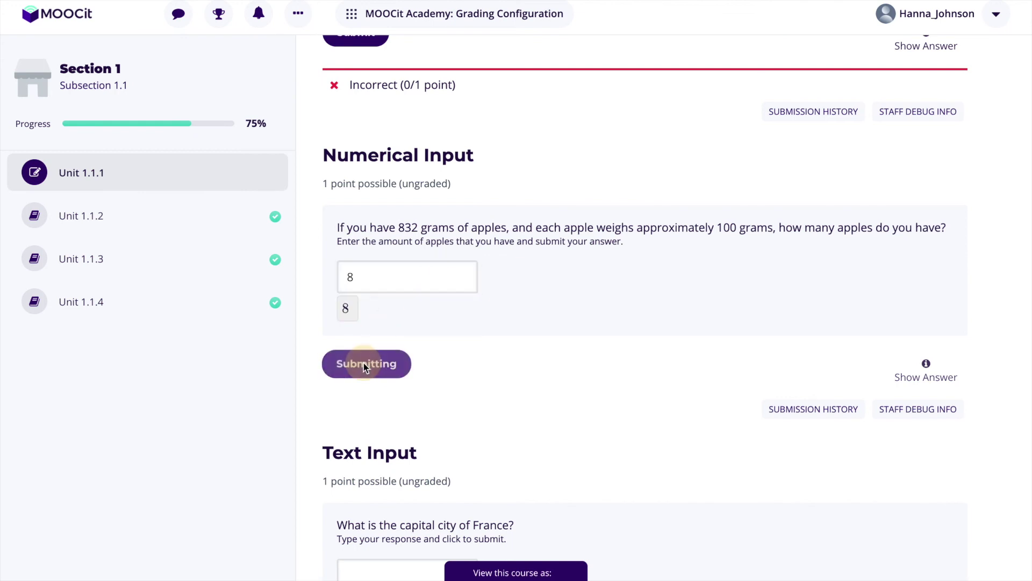
# Test the Numerical Input problem's tolerance by submitting 8.1 and then 8.32 as the answer
pyautogui.click(376, 277)
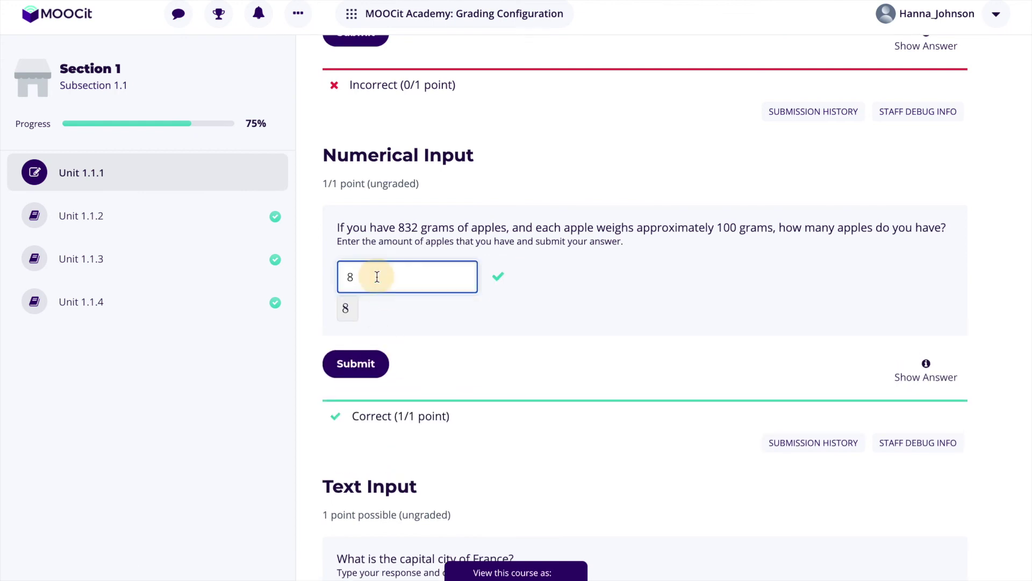
pyautogui.write('.1')
pyautogui.click(366, 369)
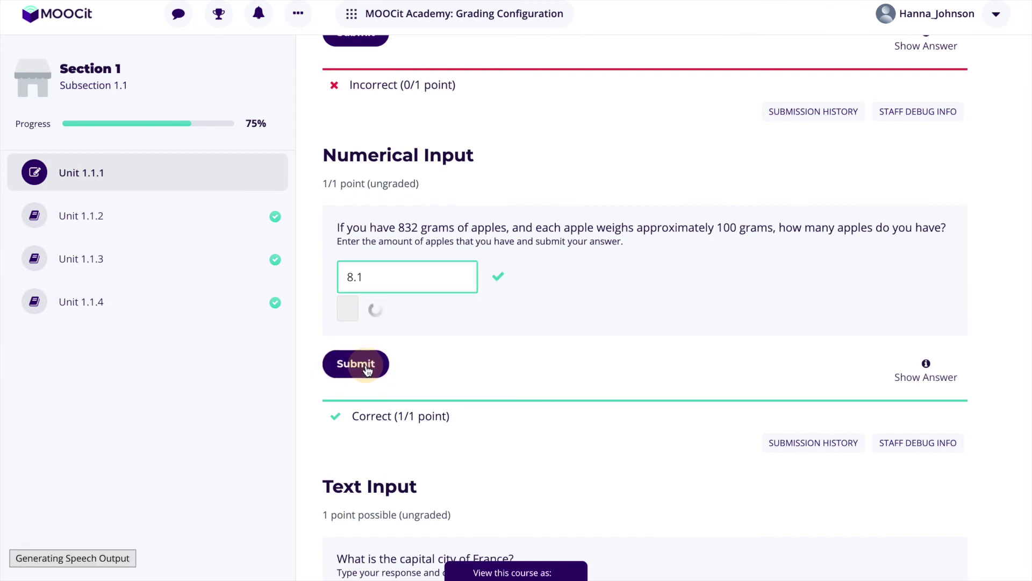
pyautogui.click(378, 275)
pyautogui.press('BackSpace')
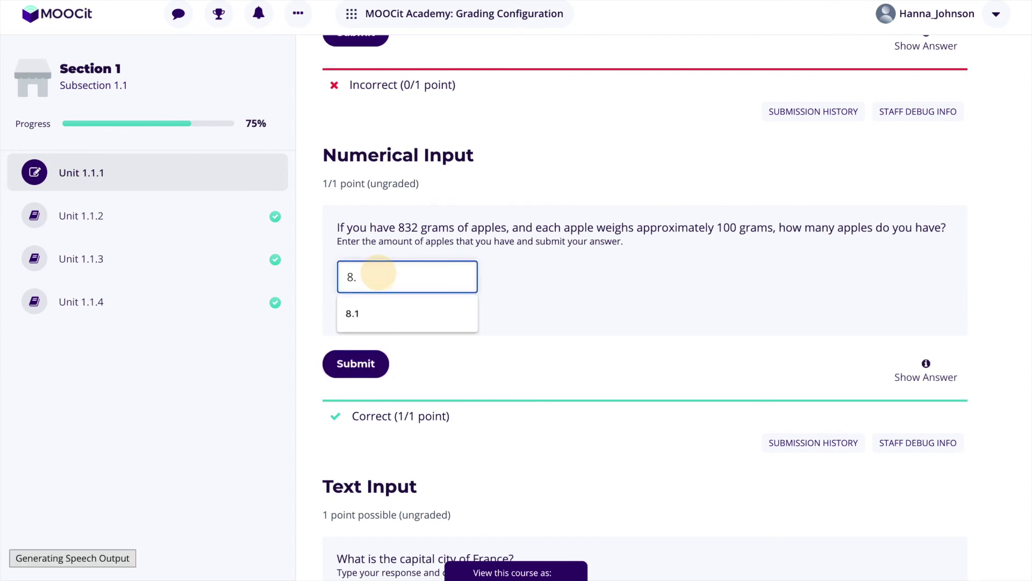
pyautogui.write('32')
pyautogui.click(355, 360)
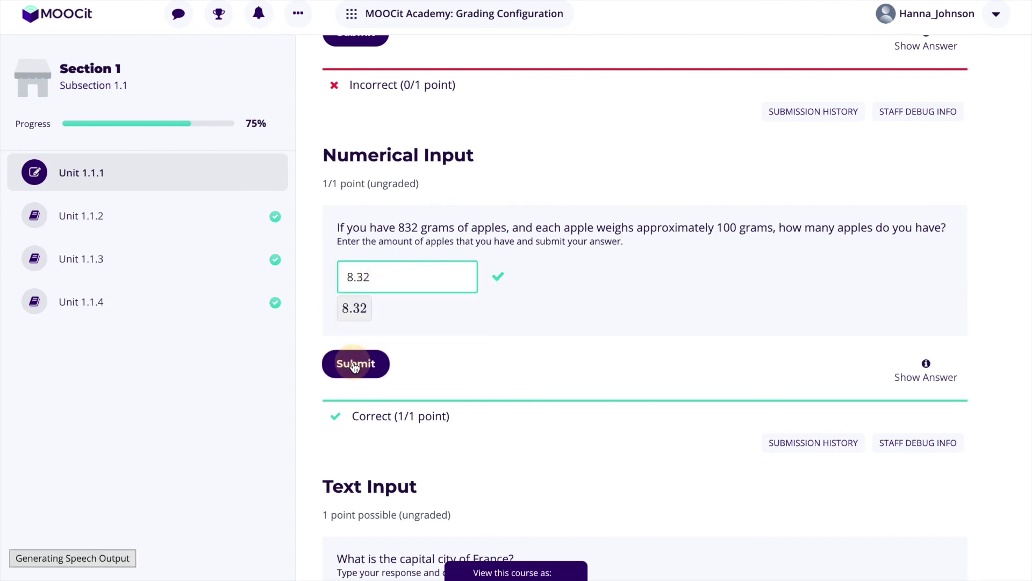
# Change the Numerical Input answer to 8.33 and submit it to test a value outside the tolerance
pyautogui.click(379, 281)
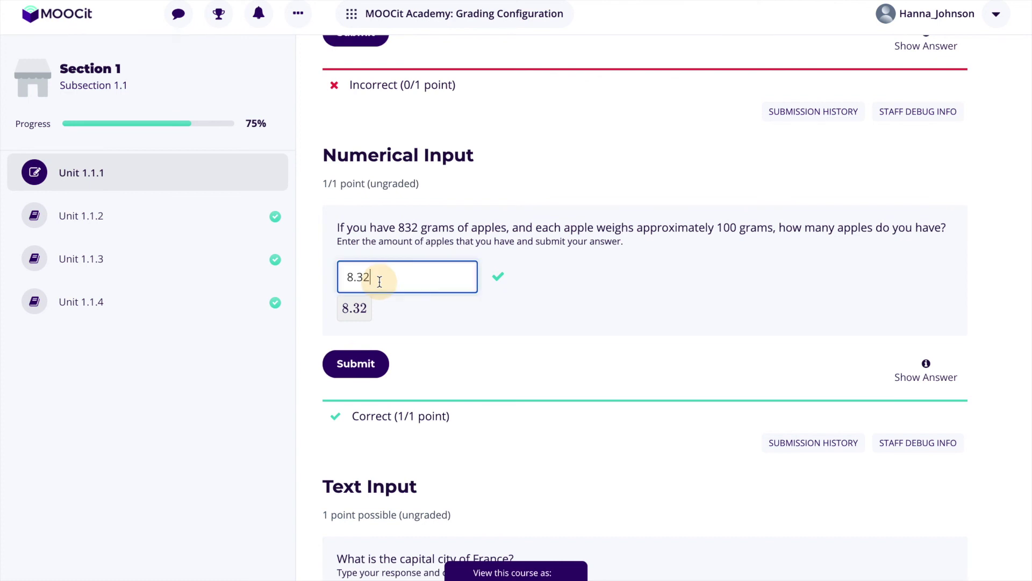
pyautogui.press('BackSpace')
pyautogui.write('3')
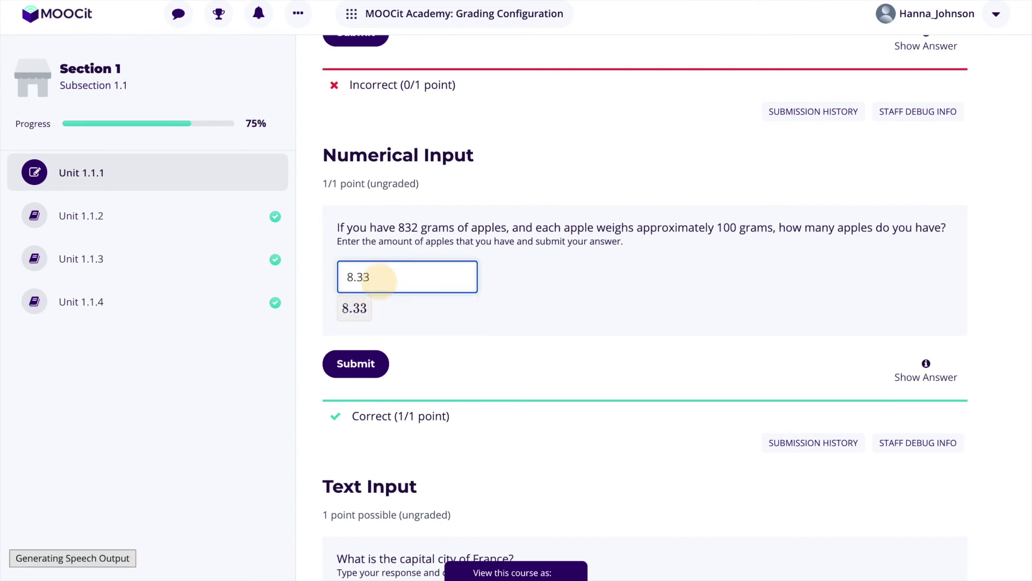
pyautogui.click(354, 363)
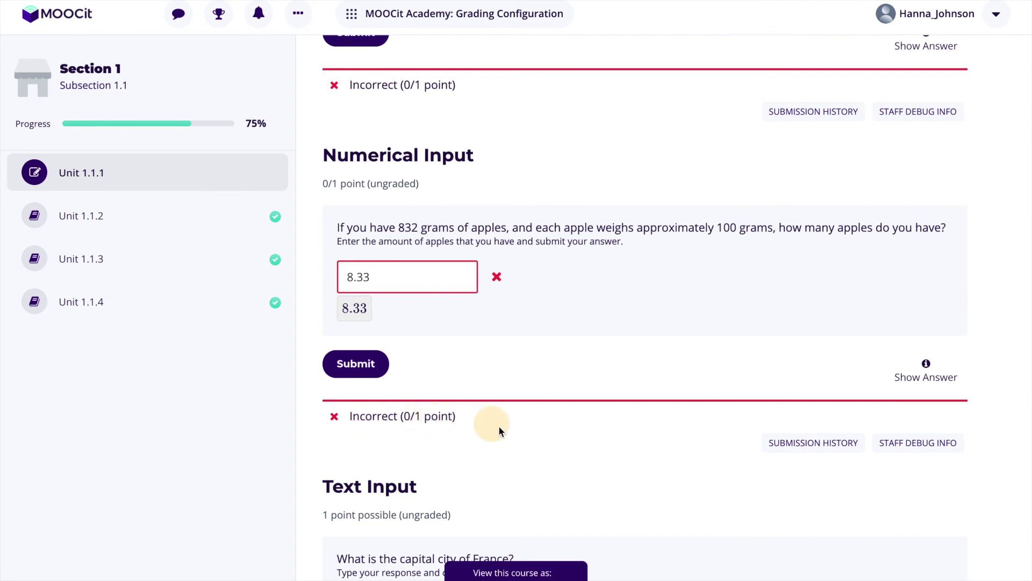
# Answer the Text Input problem with the mixed-case response "PaRiS" and submit it
pyautogui.scroll(-5, 508, 430)
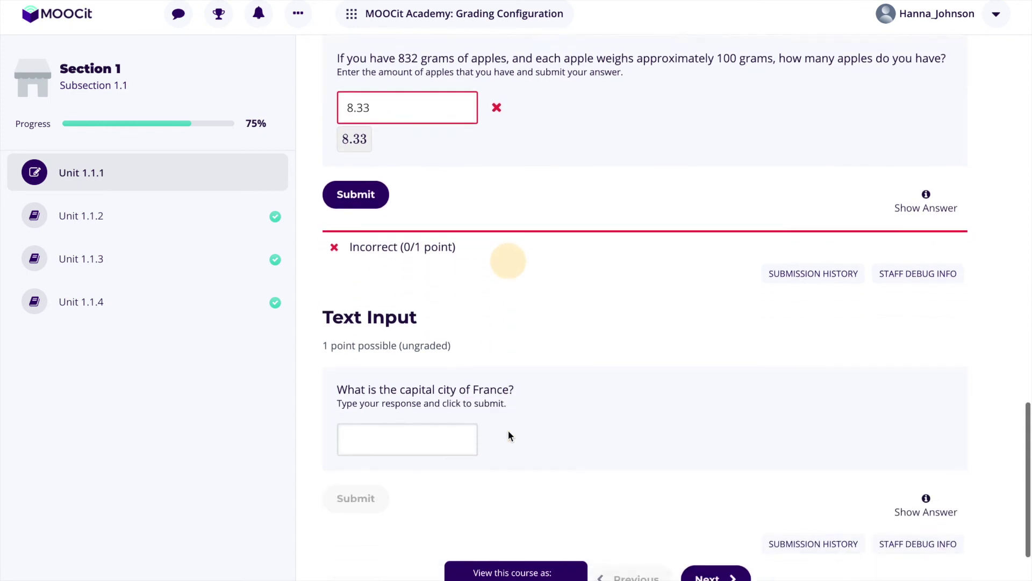
pyautogui.click(437, 366)
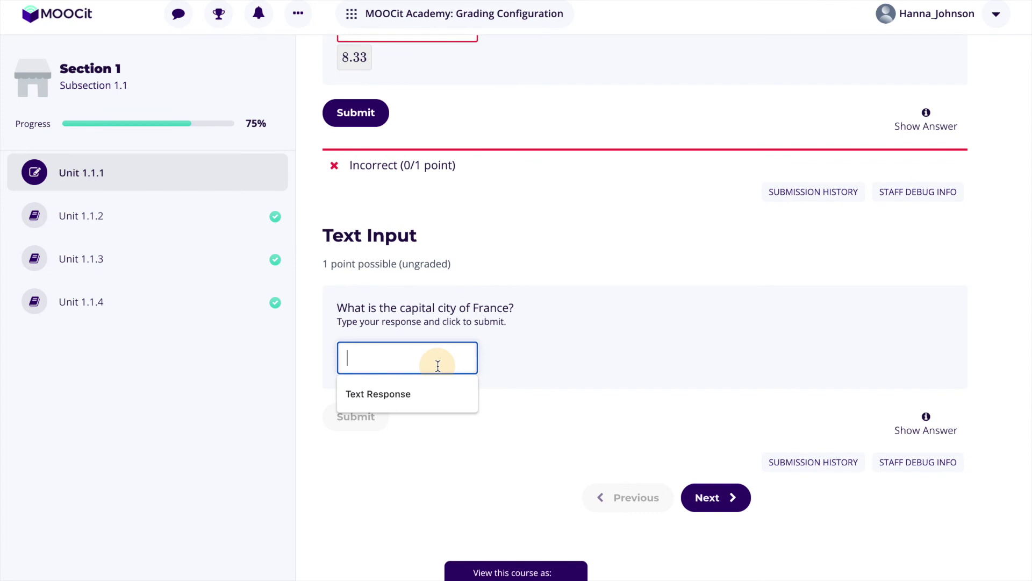
pyautogui.write('P')
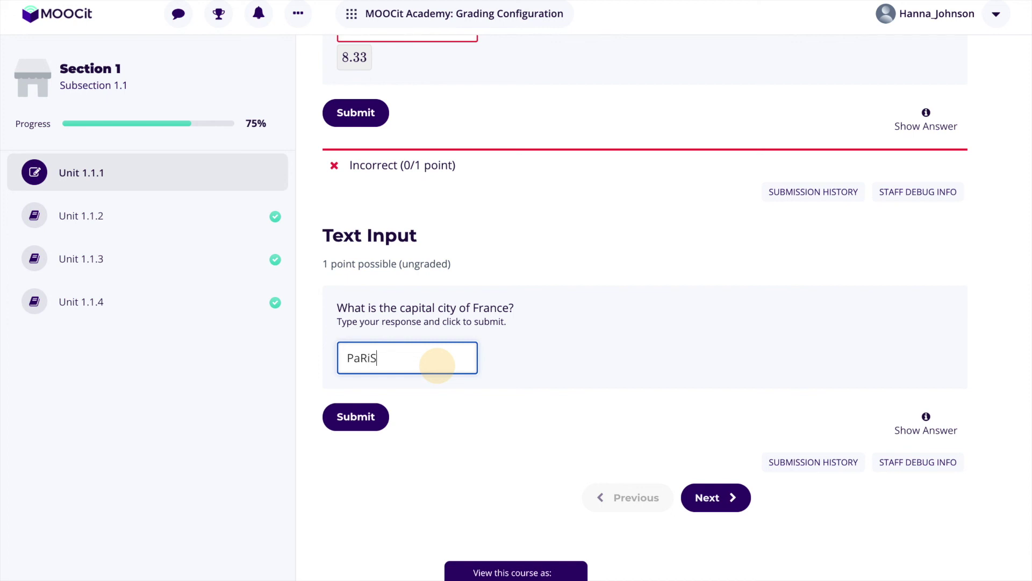
pyautogui.write('aRiS')
pyautogui.click(369, 417)
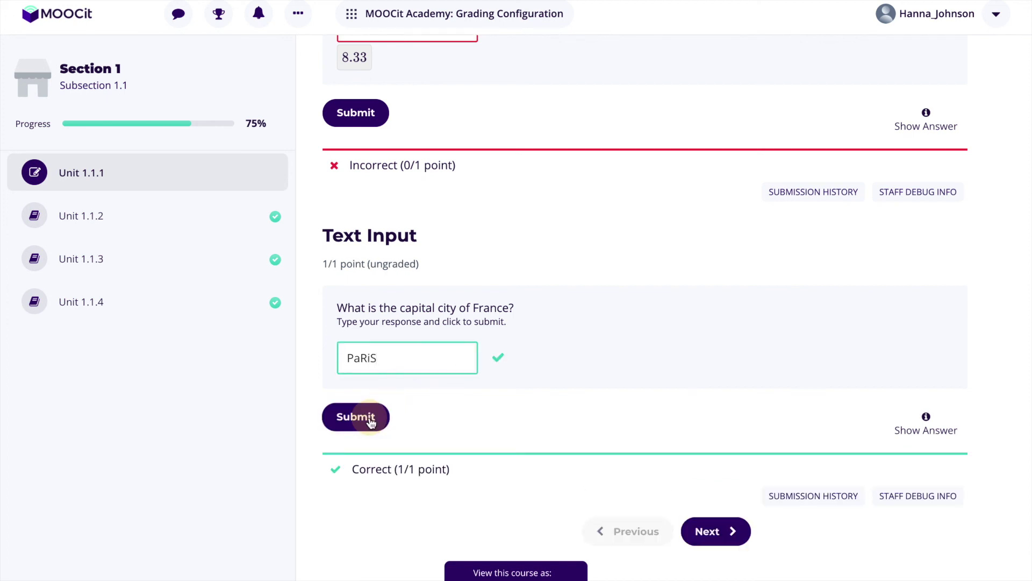
# Replace the Text Input response with "PARIS ILE DE FRANCE", without a comma, and submit it
pyautogui.click(371, 359)
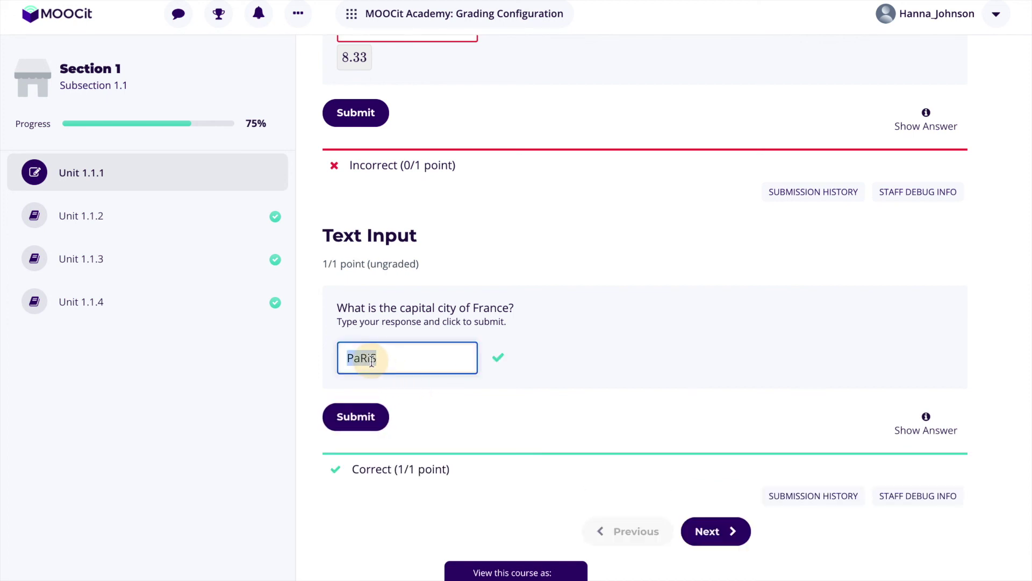
pyautogui.write('PARIS ILE DE FRA')
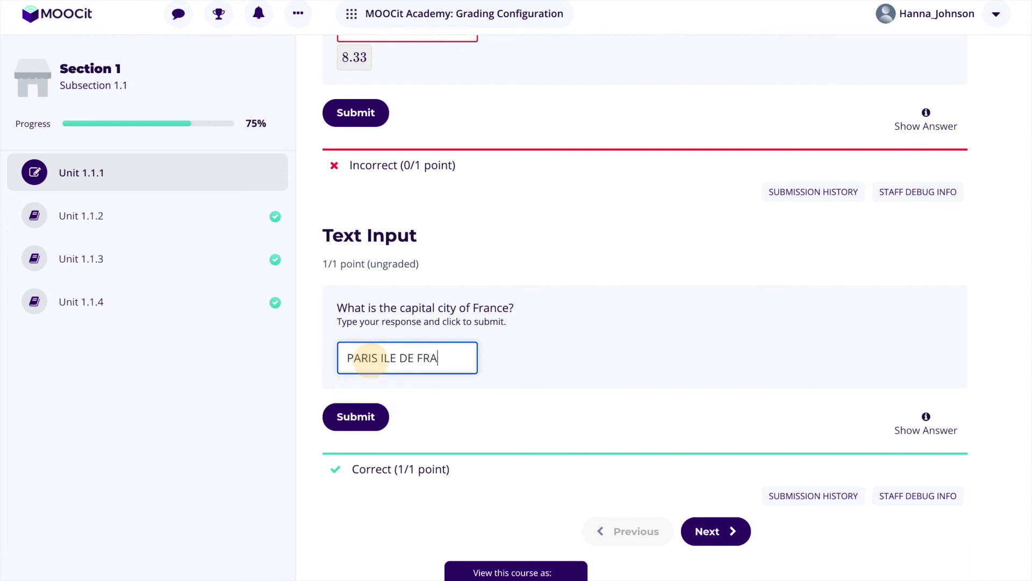
pyautogui.write('NCE')
pyautogui.click(355, 426)
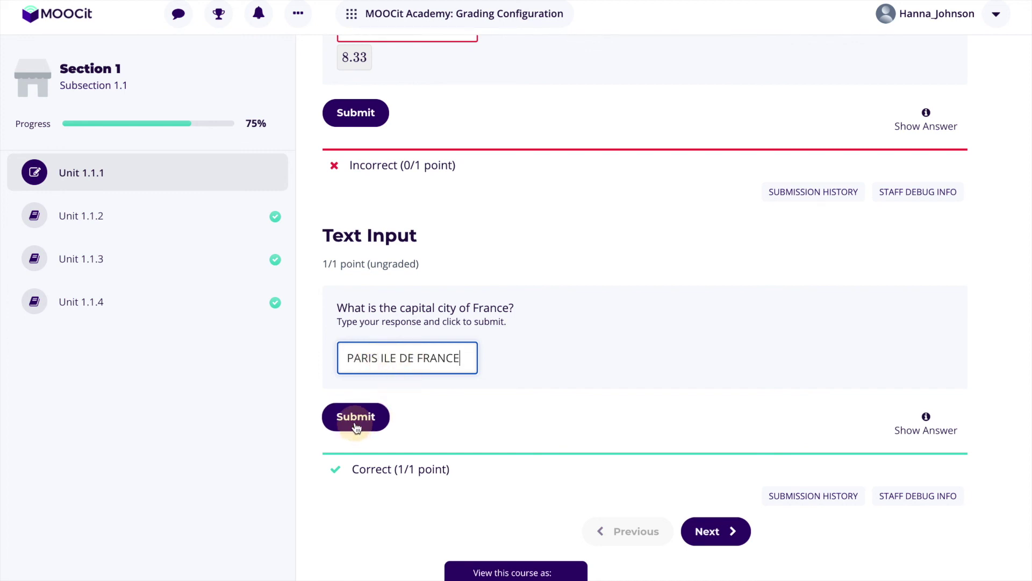